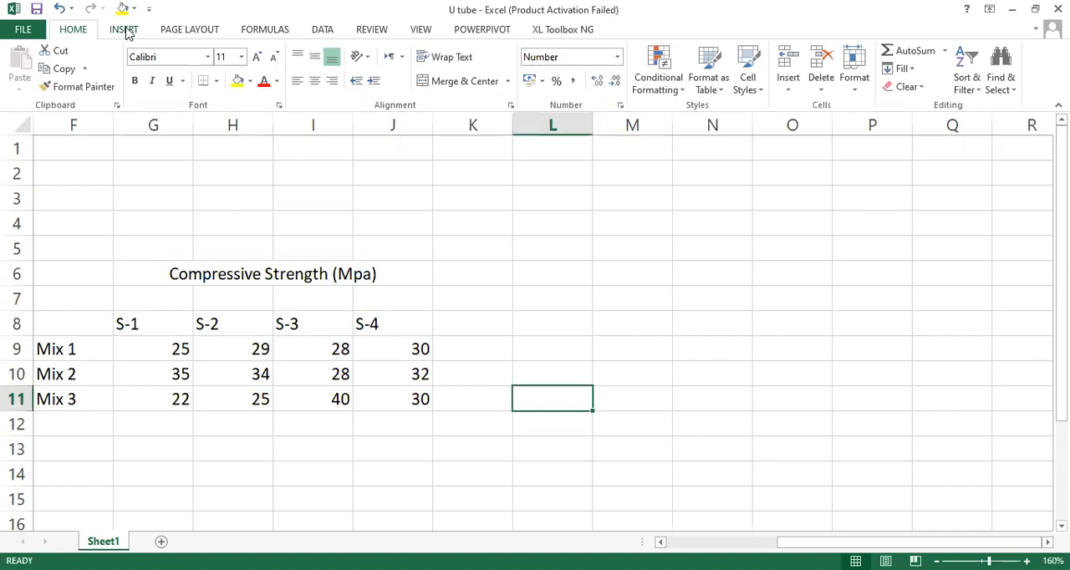
# Step: Insert a 2-D clustered column chart from the mix data in F8:J11, including its header row and mix labels
pyautogui.click(128, 32)
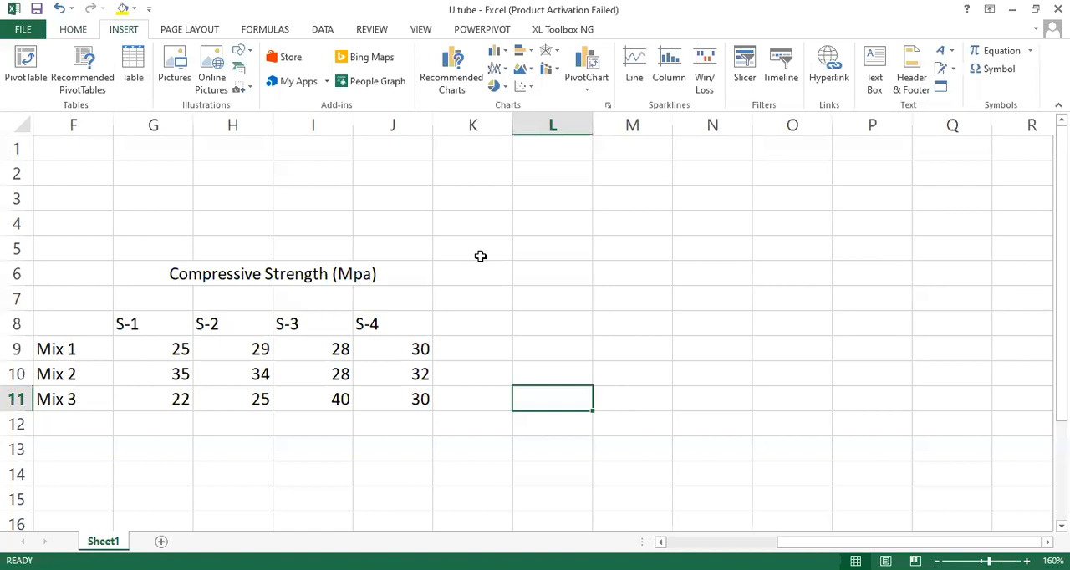
pyautogui.click(51, 320)
pyautogui.moveTo(51, 319); pyautogui.dragTo(397, 402)
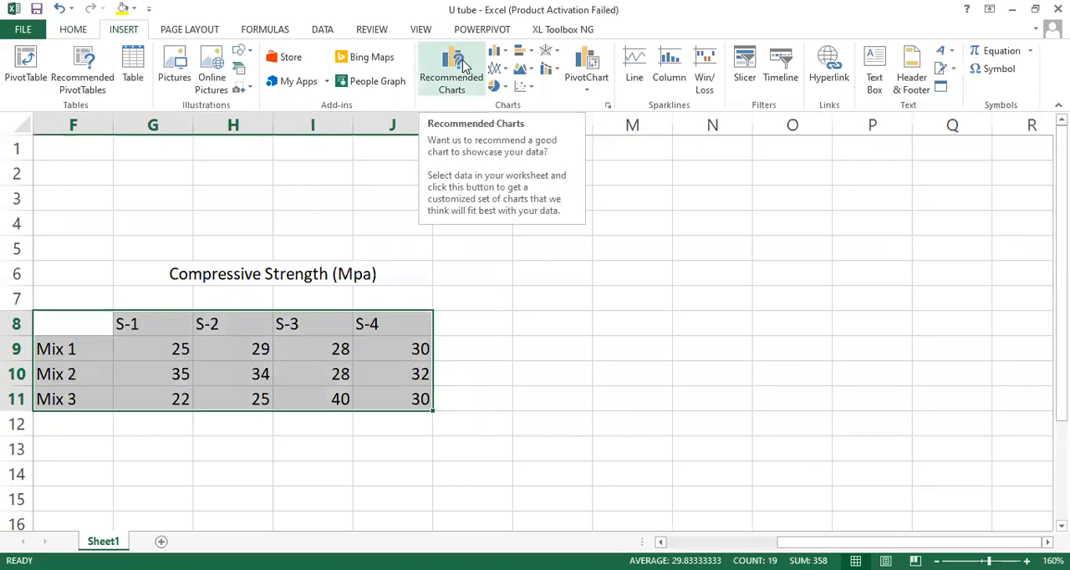
pyautogui.click(465, 67)
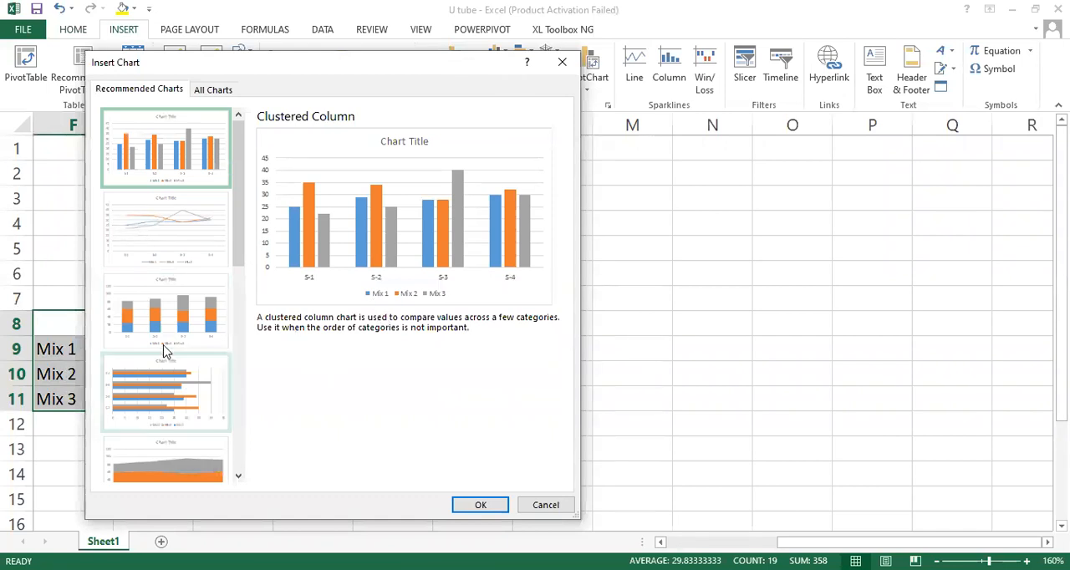
pyautogui.click(562, 63)
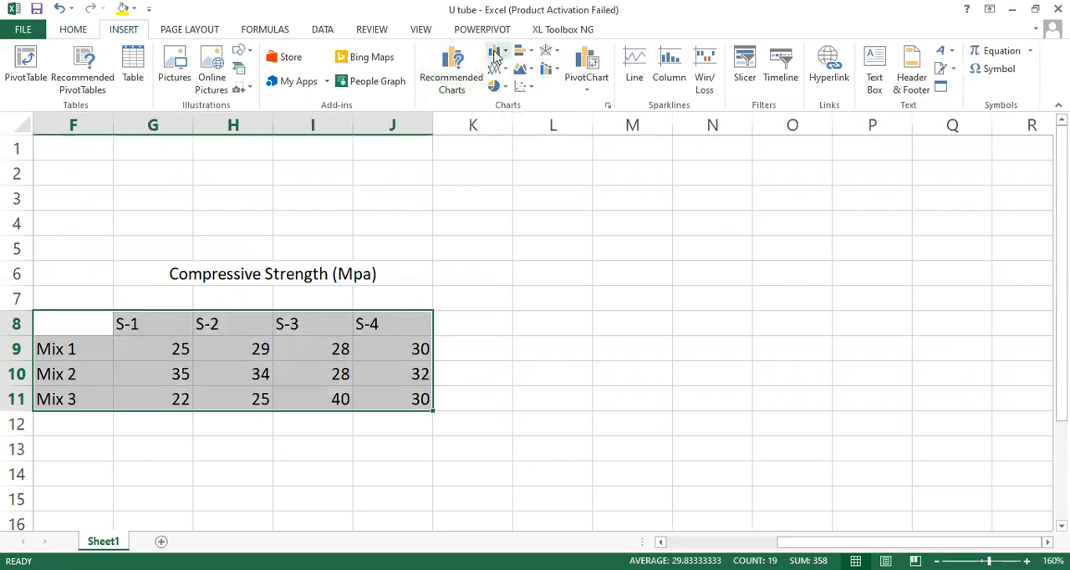
pyautogui.click(495, 53)
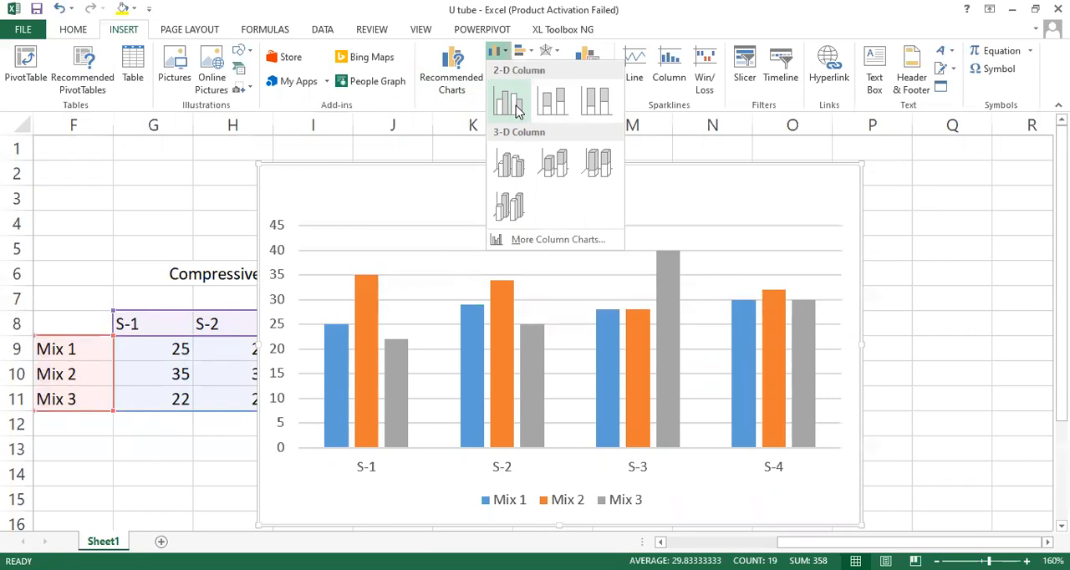
pyautogui.click(516, 110)
# Step: Move the chart clear of the data table and switch its rows and columns so the mixes form the horizontal axis
pyautogui.moveTo(721, 196); pyautogui.dragTo(918, 173)
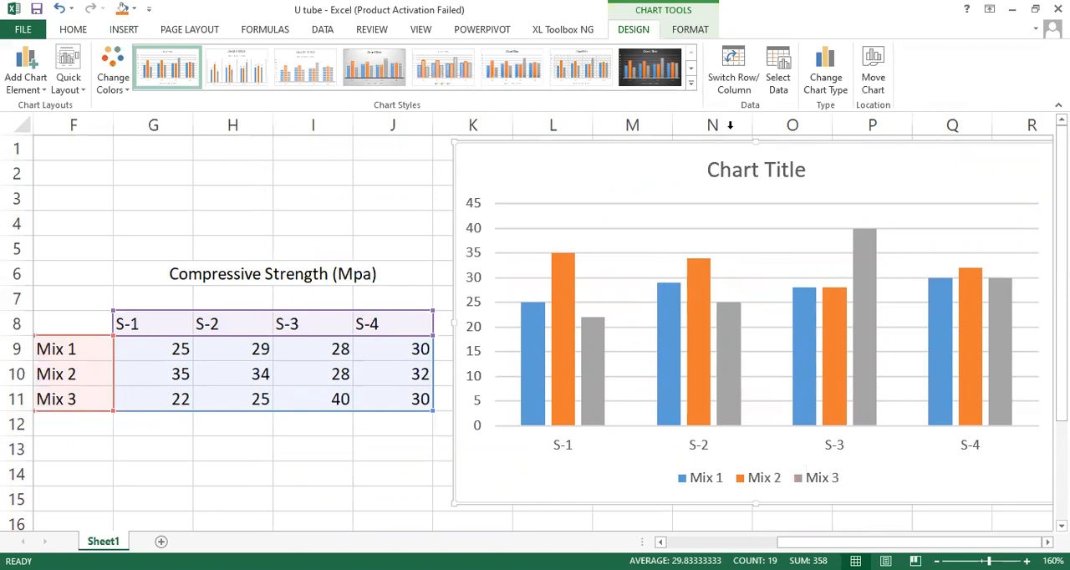
pyautogui.click(734, 69)
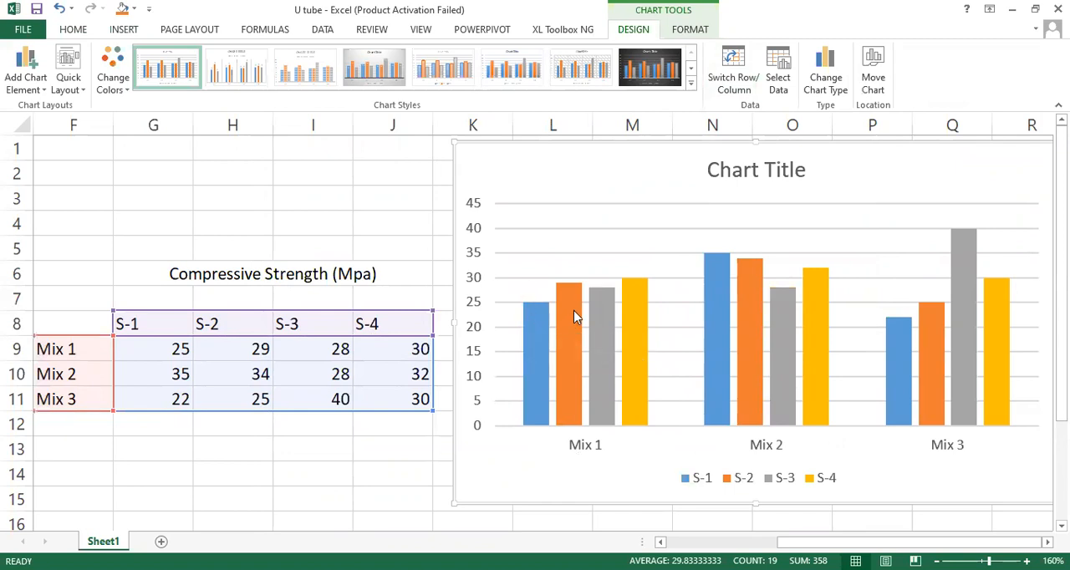
pyautogui.moveTo(575, 313)
pyautogui.moveTo(611, 319)
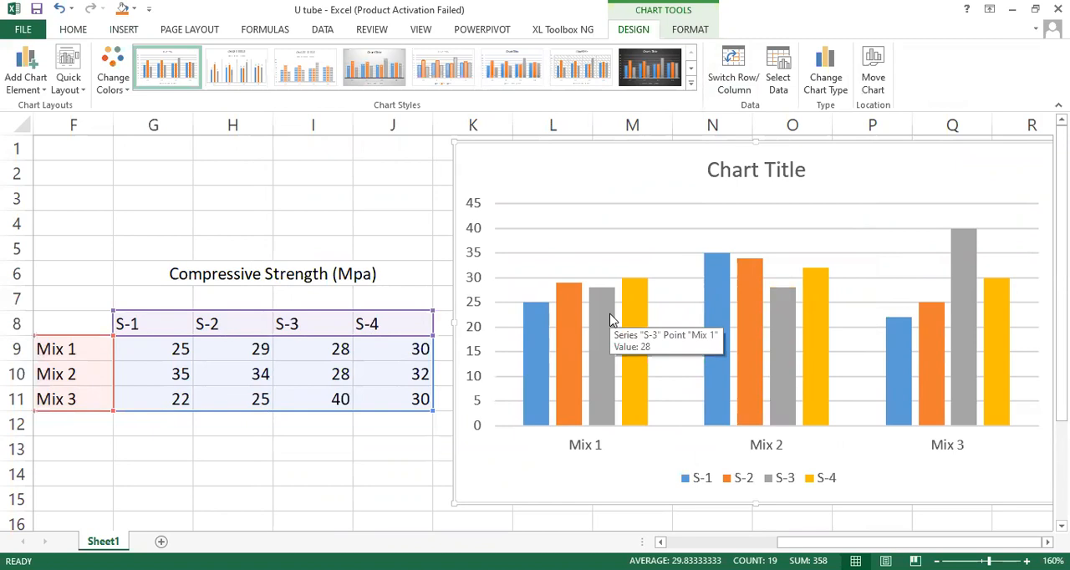
pyautogui.moveTo(638, 308)
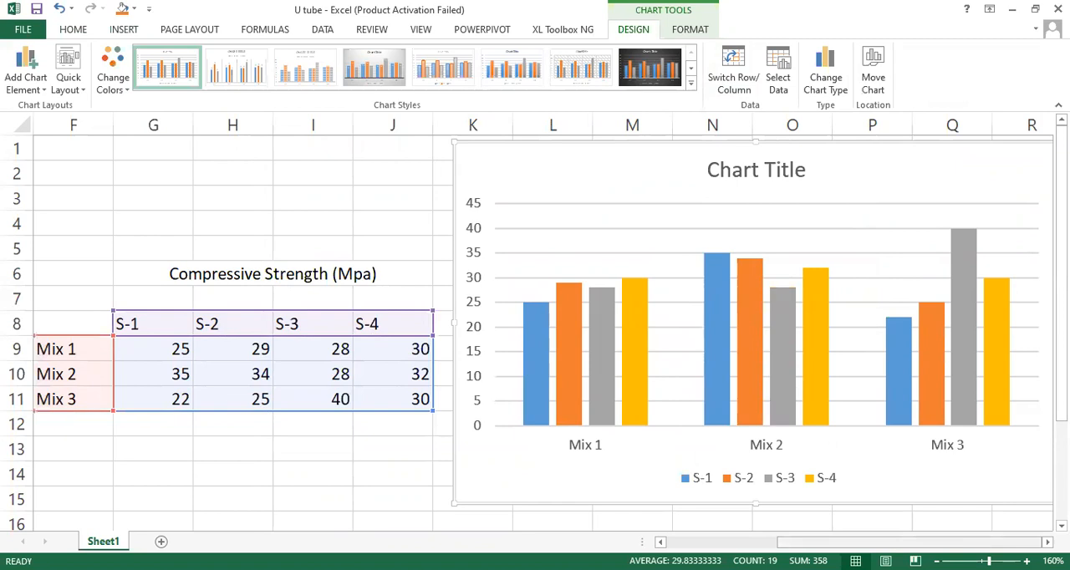
# Step: Add axis titles and data labels to the column chart
pyautogui.click(1048, 543)
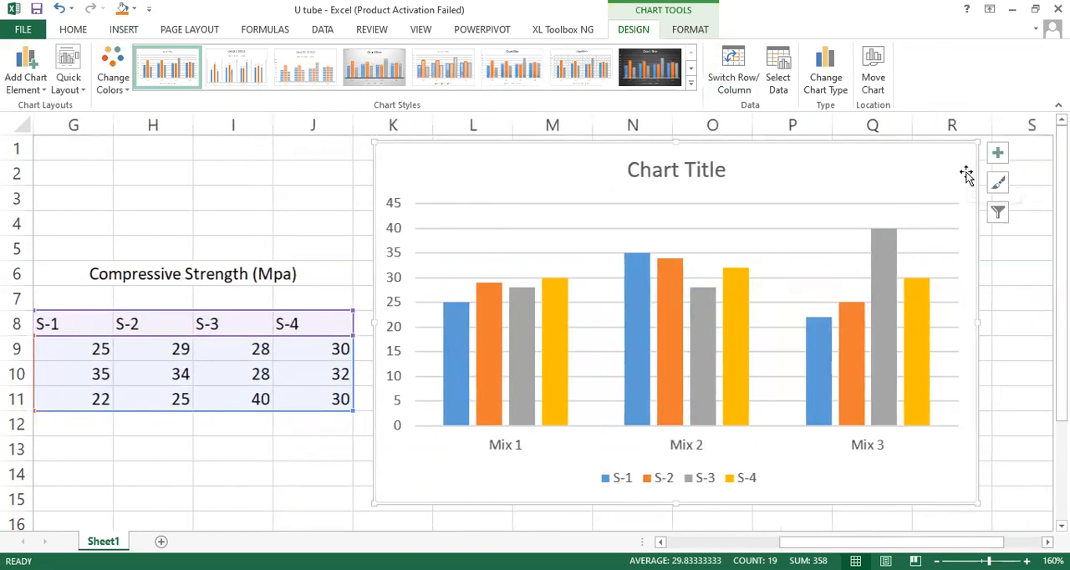
pyautogui.click(997, 152)
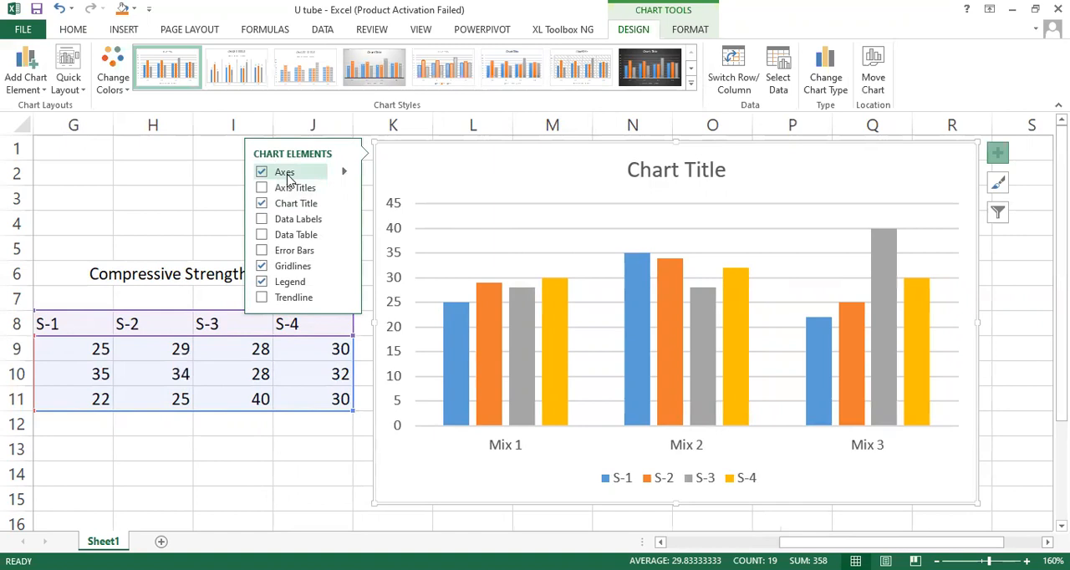
pyautogui.click(262, 188)
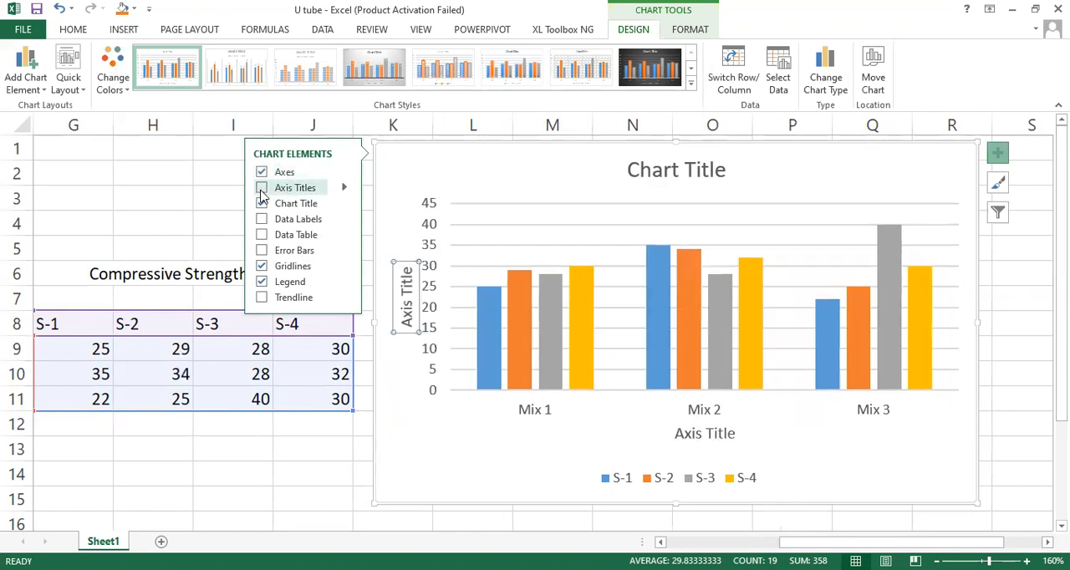
pyautogui.click(262, 220)
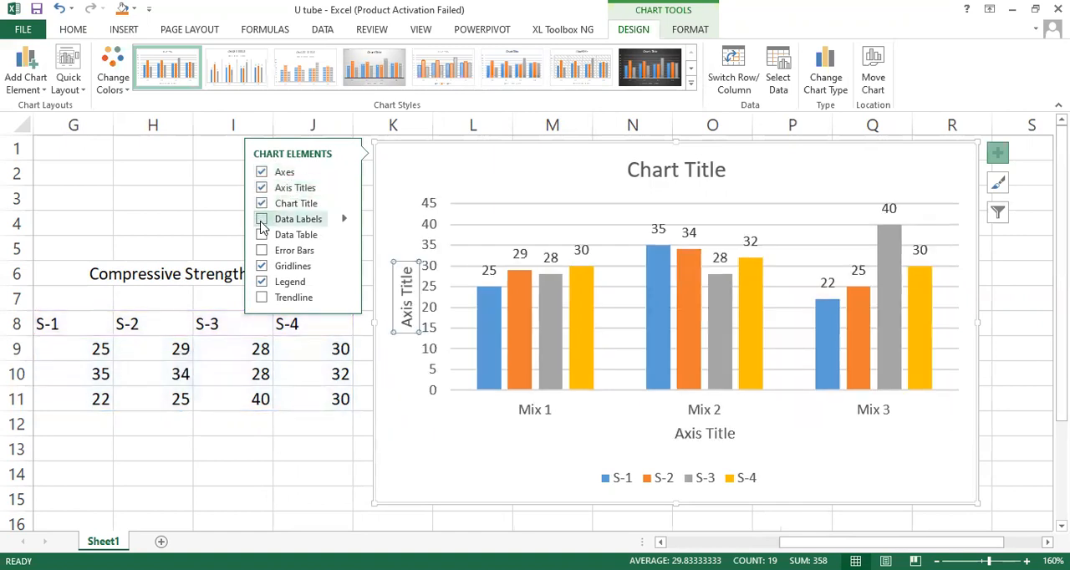
# Step: Try a data table under the chart and take it away, and remove and re-add the legend so it sits beside the plot
pyautogui.click(262, 235)
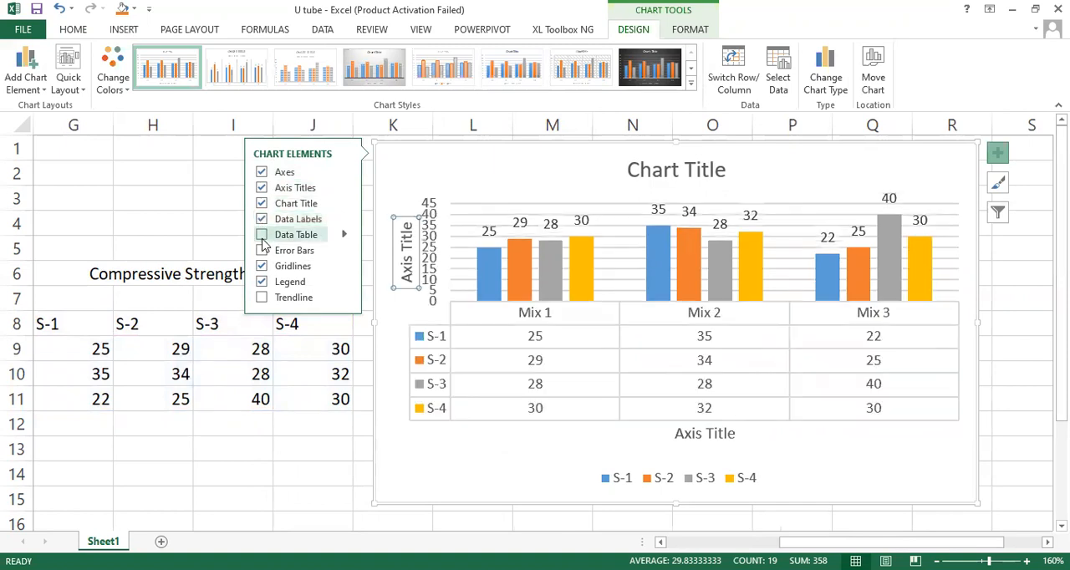
pyautogui.click(263, 237)
pyautogui.click(261, 251)
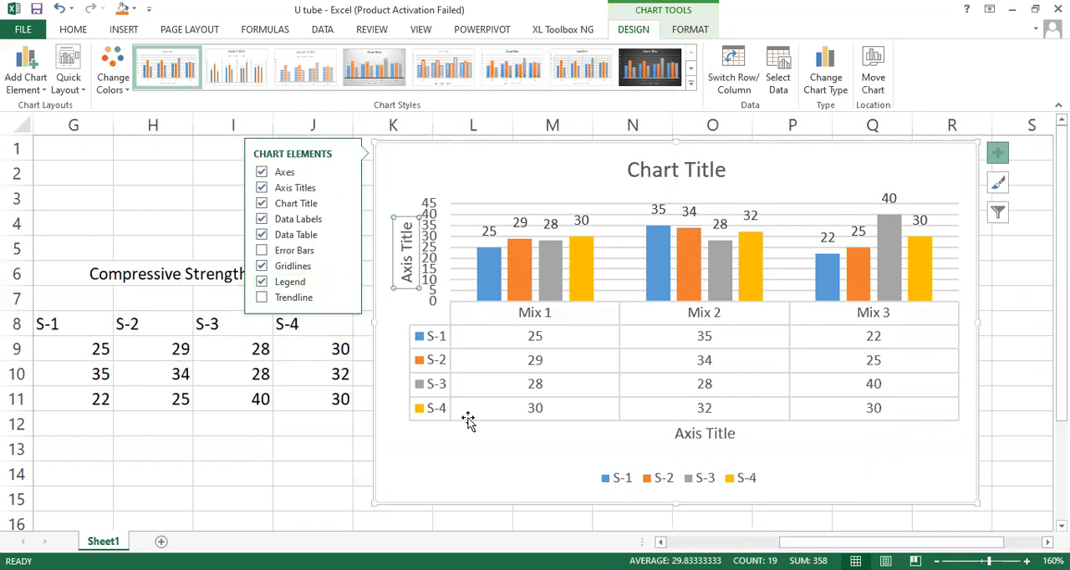
pyautogui.click(262, 283)
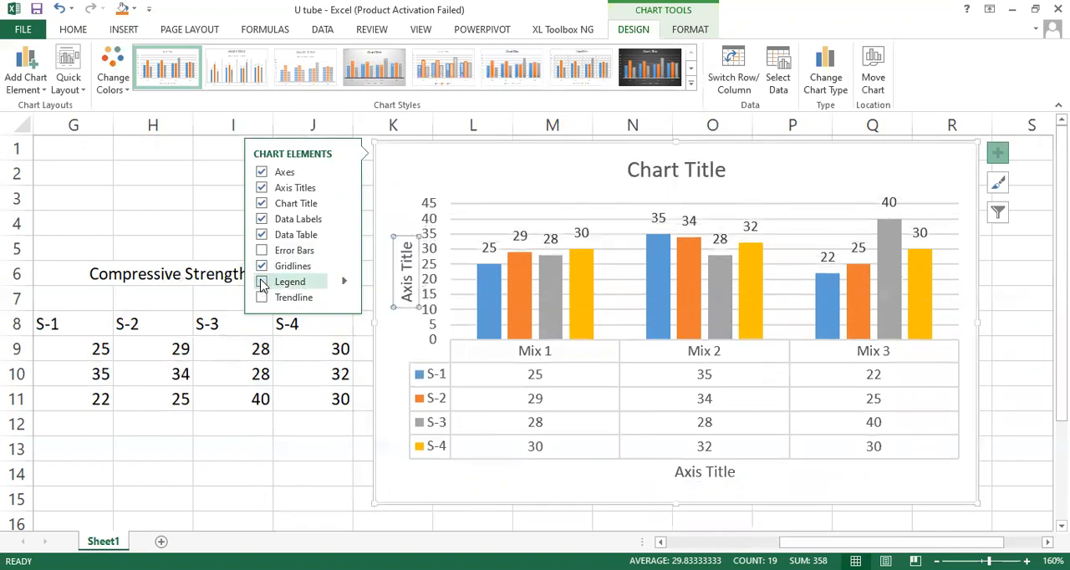
pyautogui.click(262, 283)
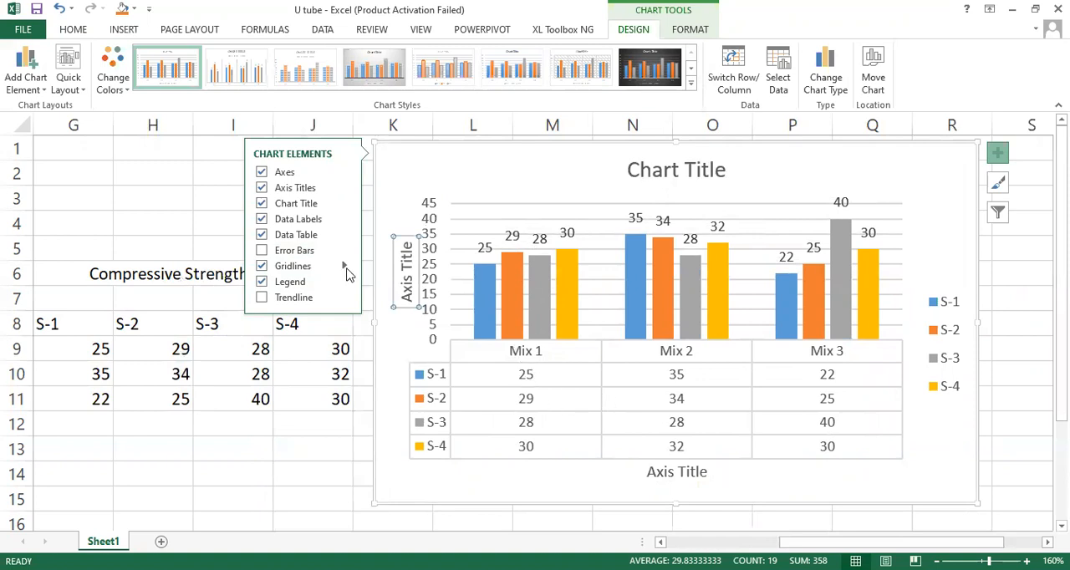
pyautogui.click(261, 235)
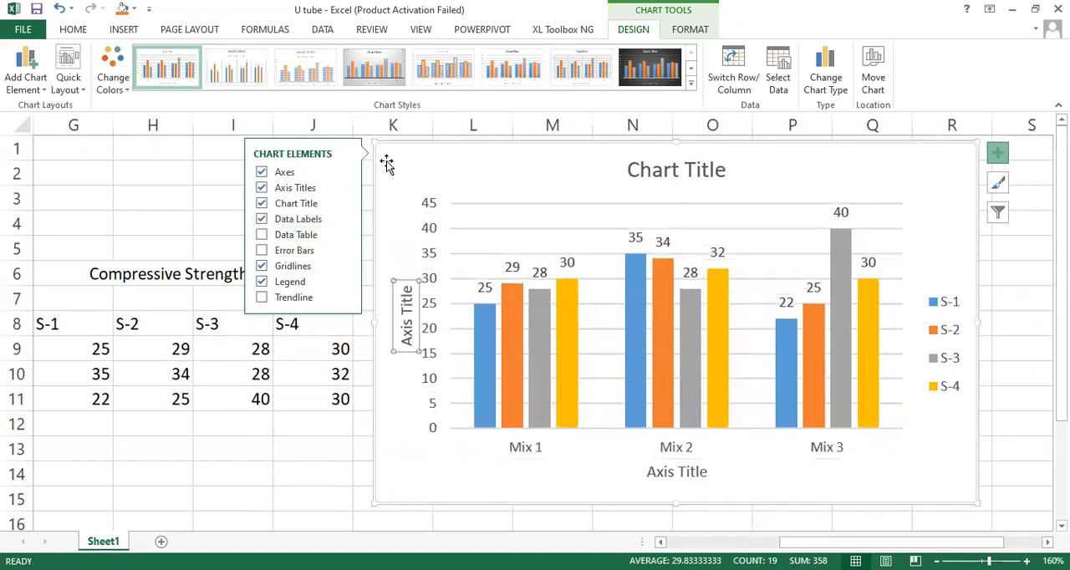
pyautogui.click(412, 162)
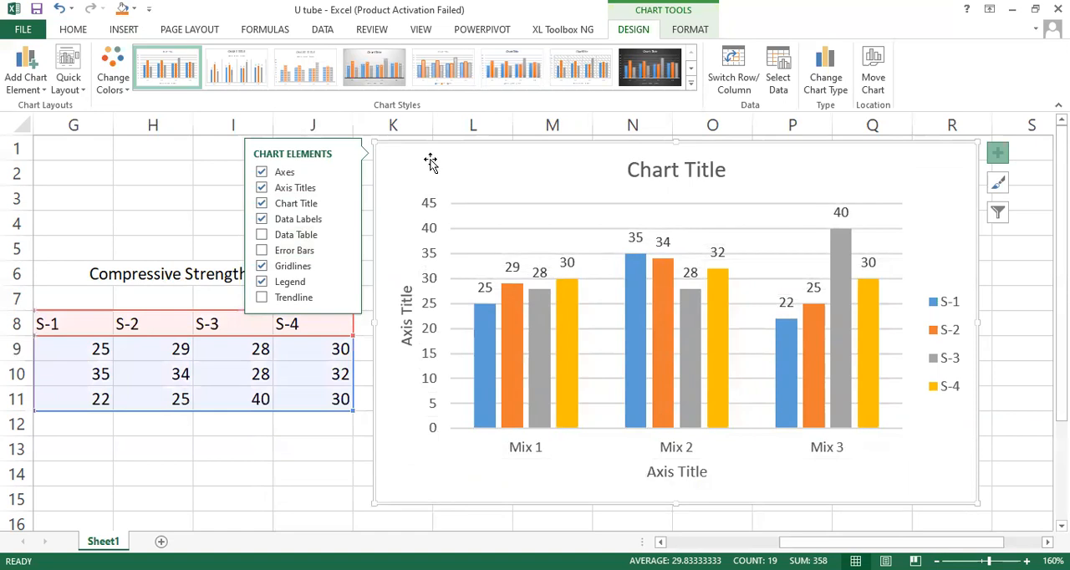
pyautogui.click(169, 231)
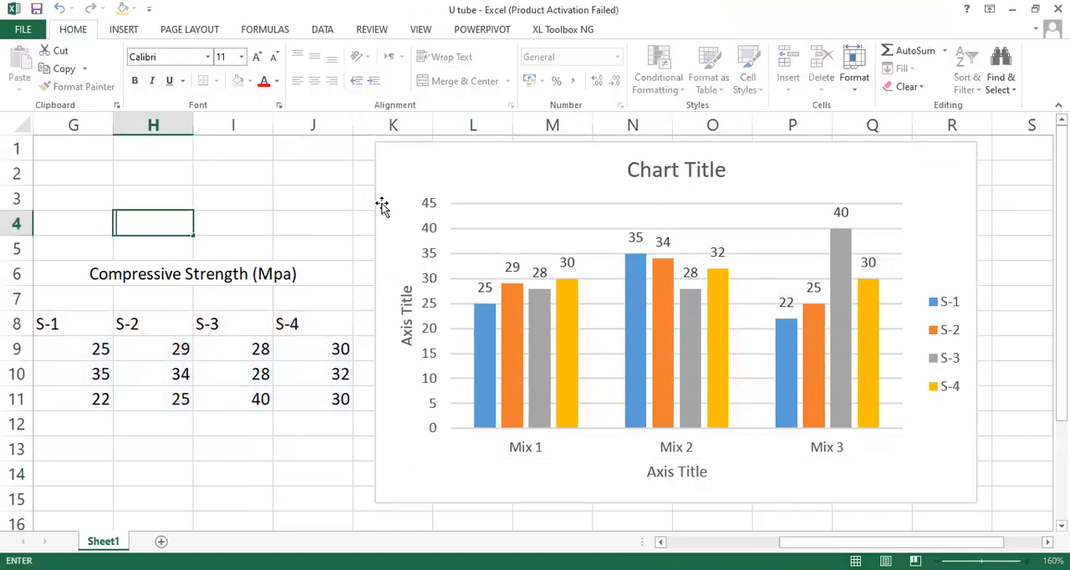
pyautogui.click(687, 168)
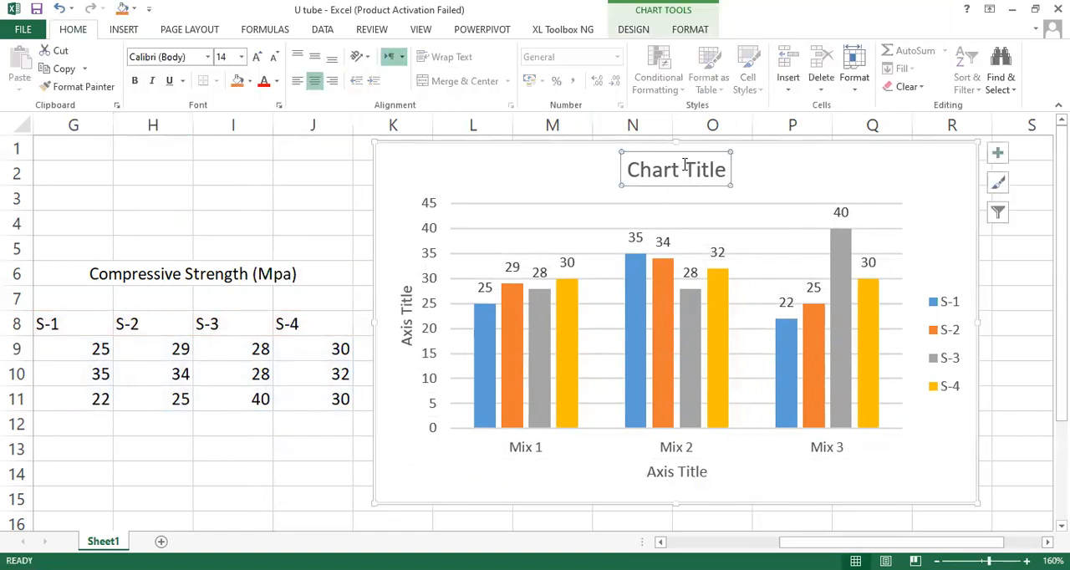
pyautogui.click(97, 274)
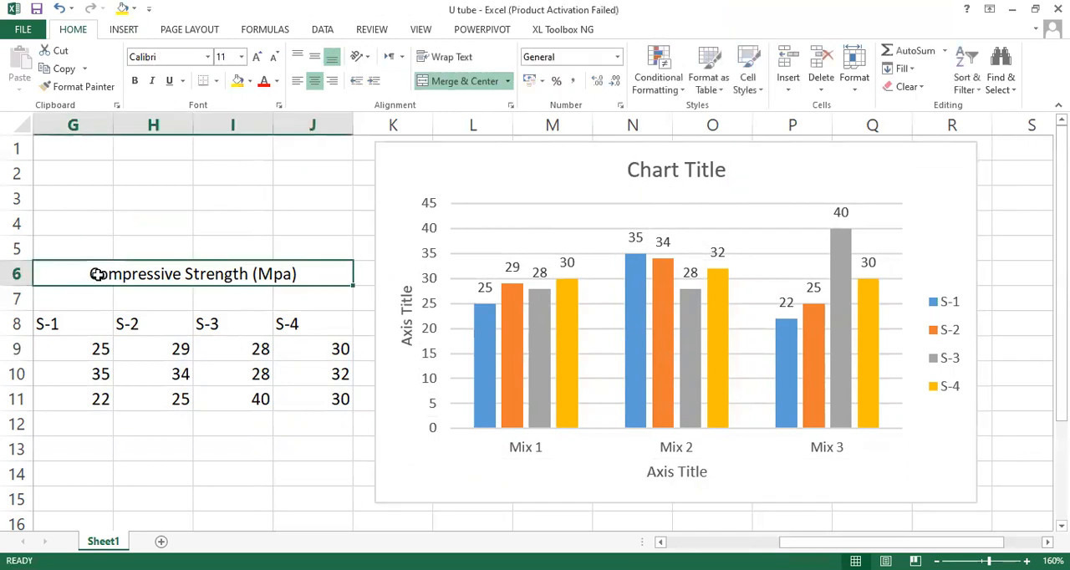
pyautogui.hotkey('ctrl', 'c')
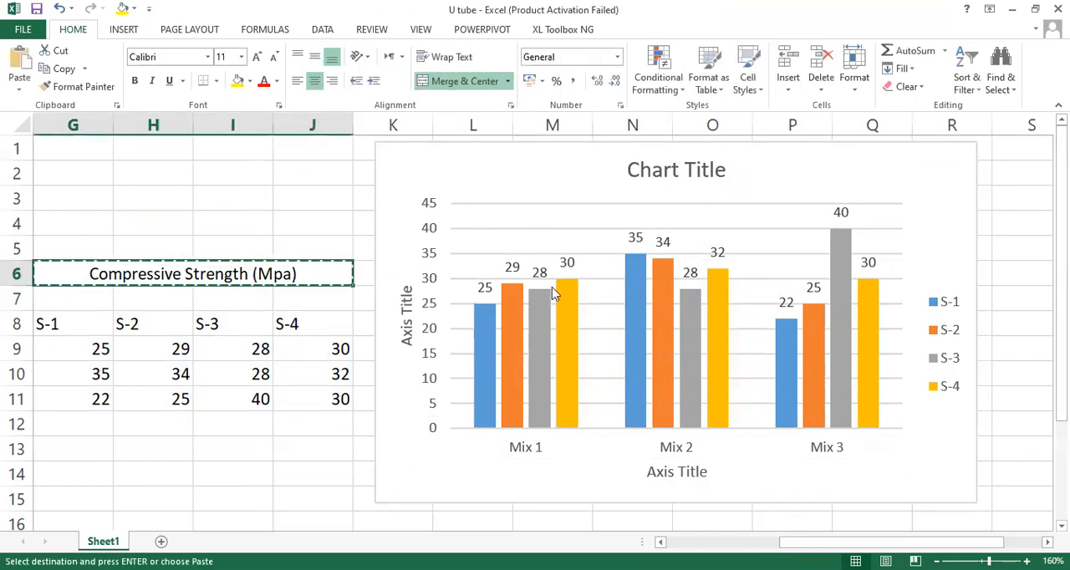
pyautogui.click(664, 171)
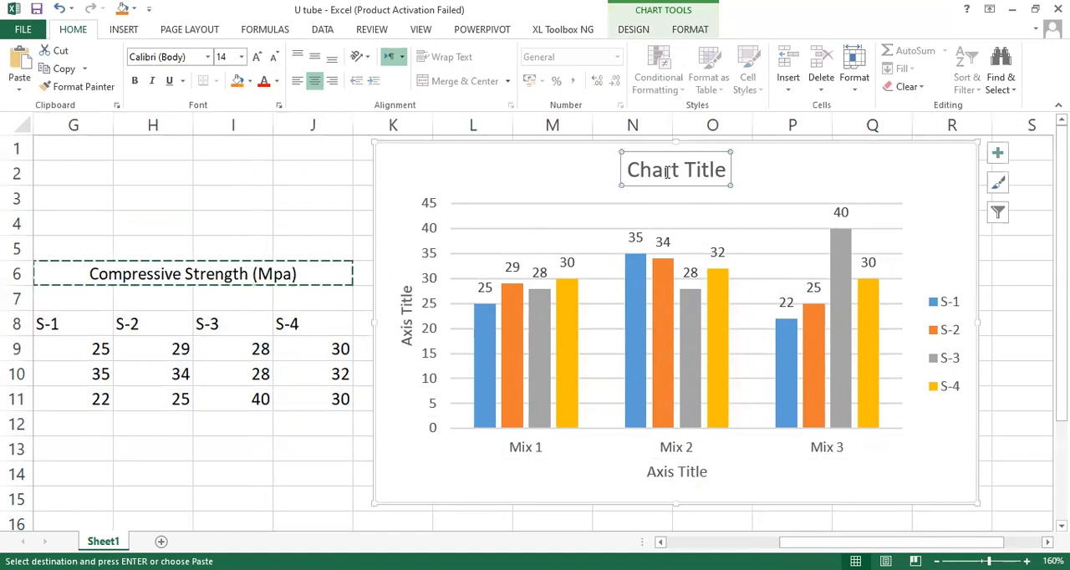
pyautogui.moveTo(717, 171); pyautogui.dragTo(655, 170)
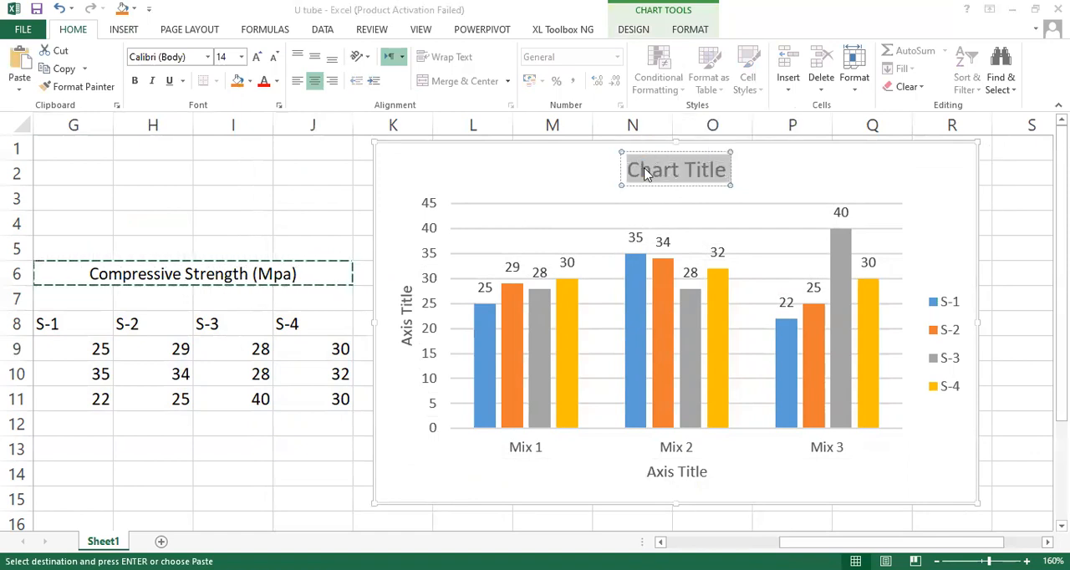
pyautogui.press('Escape')
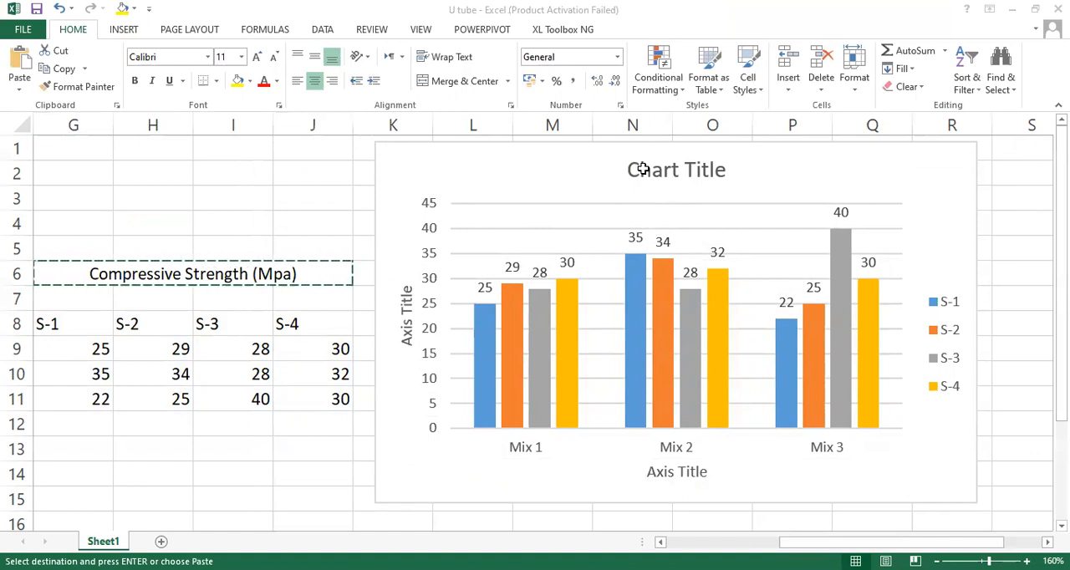
pyautogui.click(153, 223)
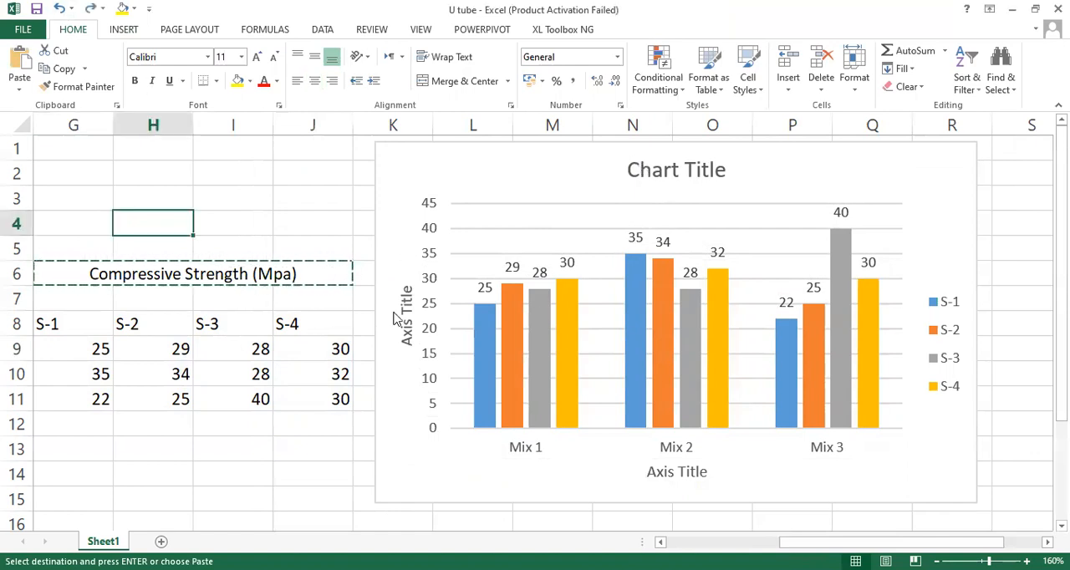
# Step: Change the chart title to "Compressive Strength"
pyautogui.click(684, 174)
pyautogui.moveTo(684, 174); pyautogui.dragTo(644, 173)
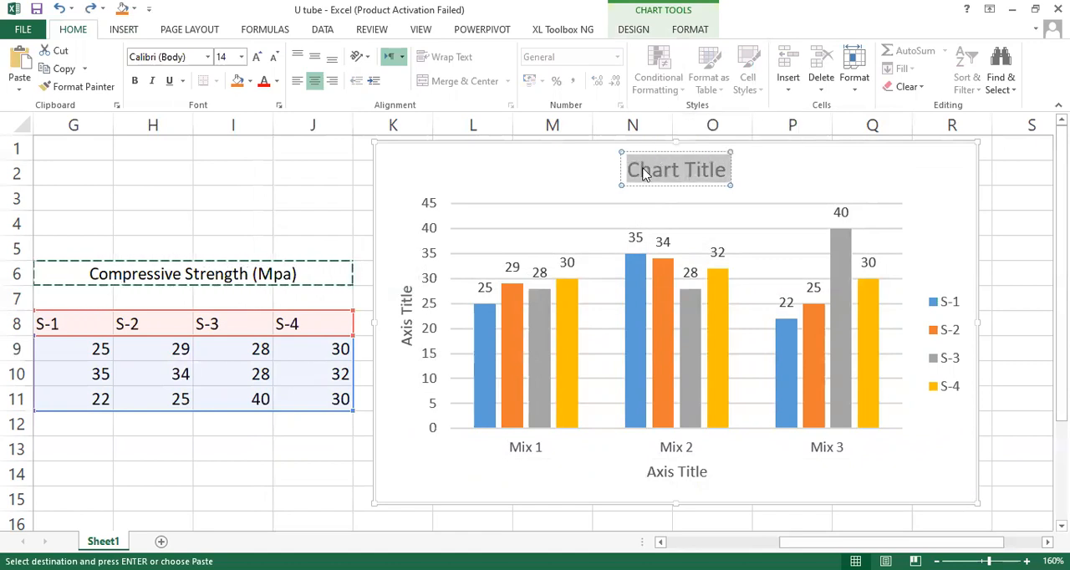
pyautogui.write('Compressive')
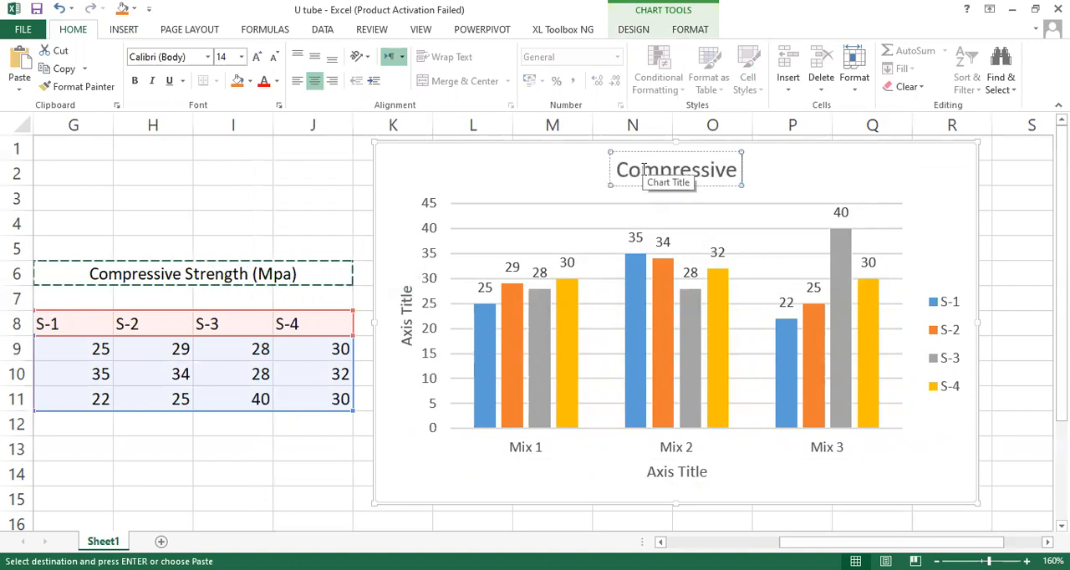
pyautogui.write(' Stre')
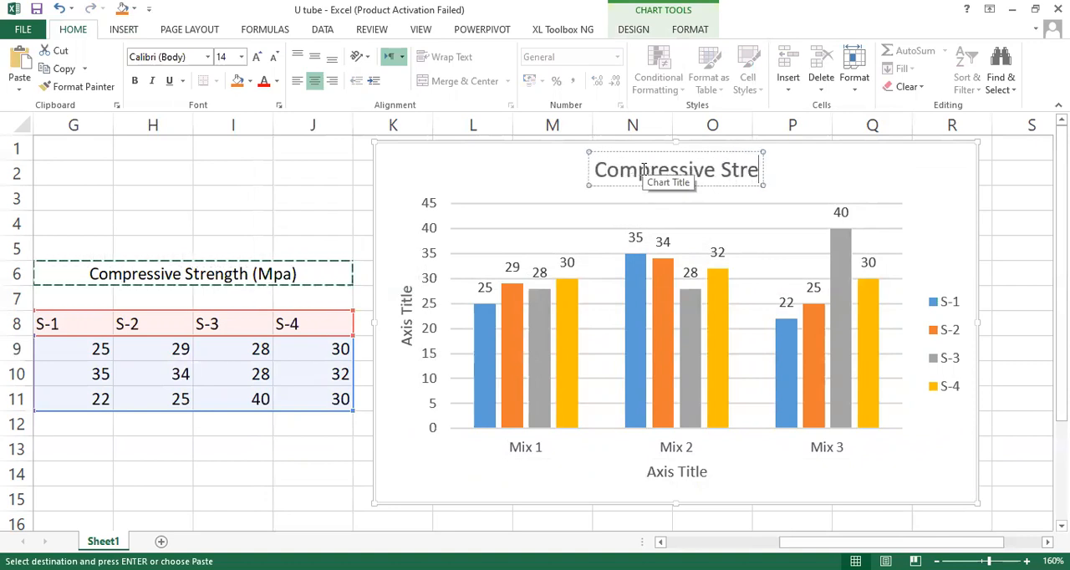
pyautogui.write('ngth')
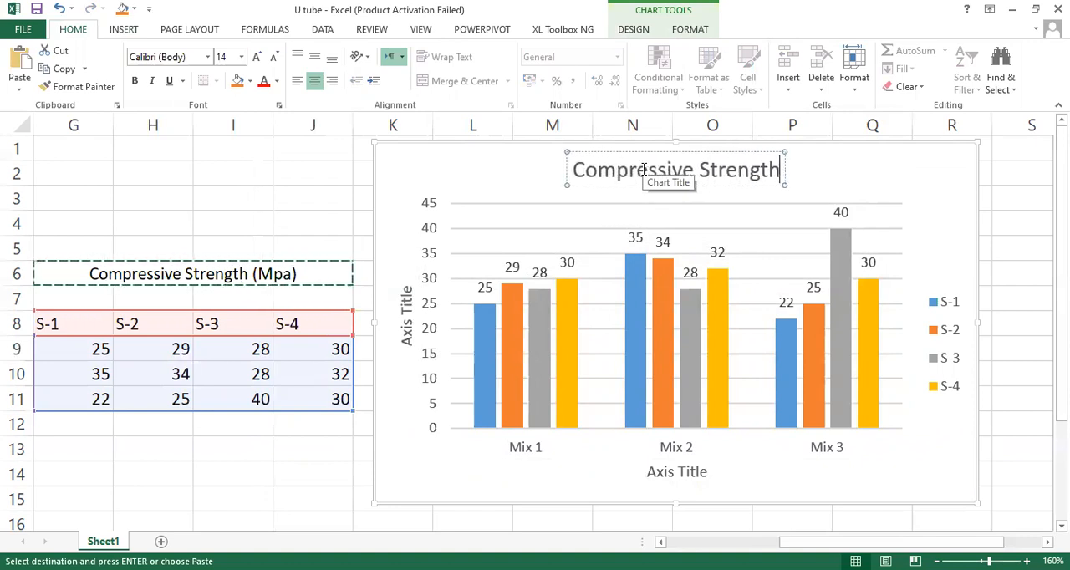
pyautogui.click(410, 316)
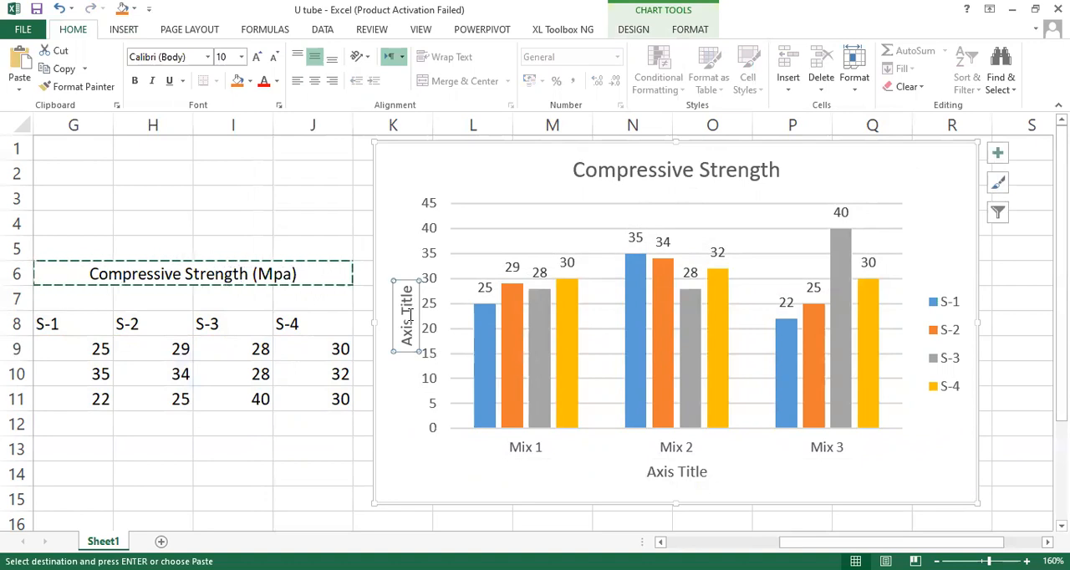
pyautogui.write('=')
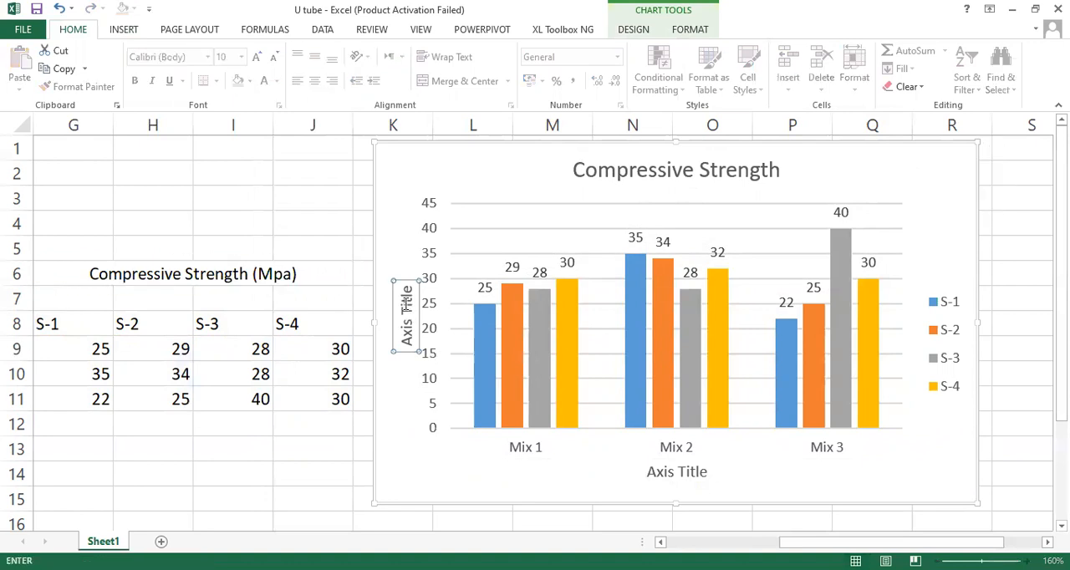
pyautogui.press('Return')
pyautogui.write('=')
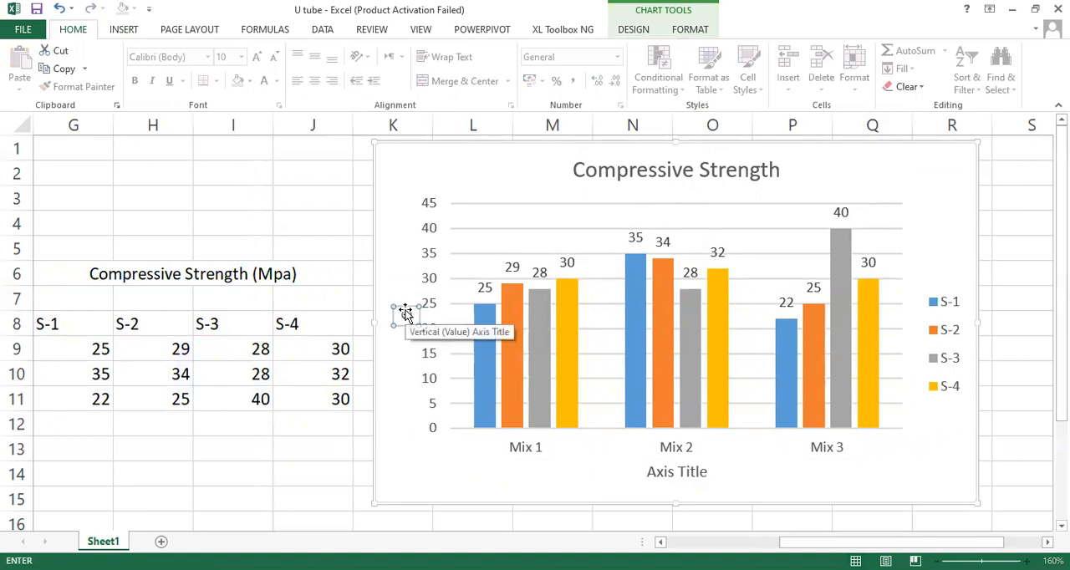
# Step: Replace the vertical axis title with "Compressive Strength (MPa)"
pyautogui.doubleClick(409, 317)
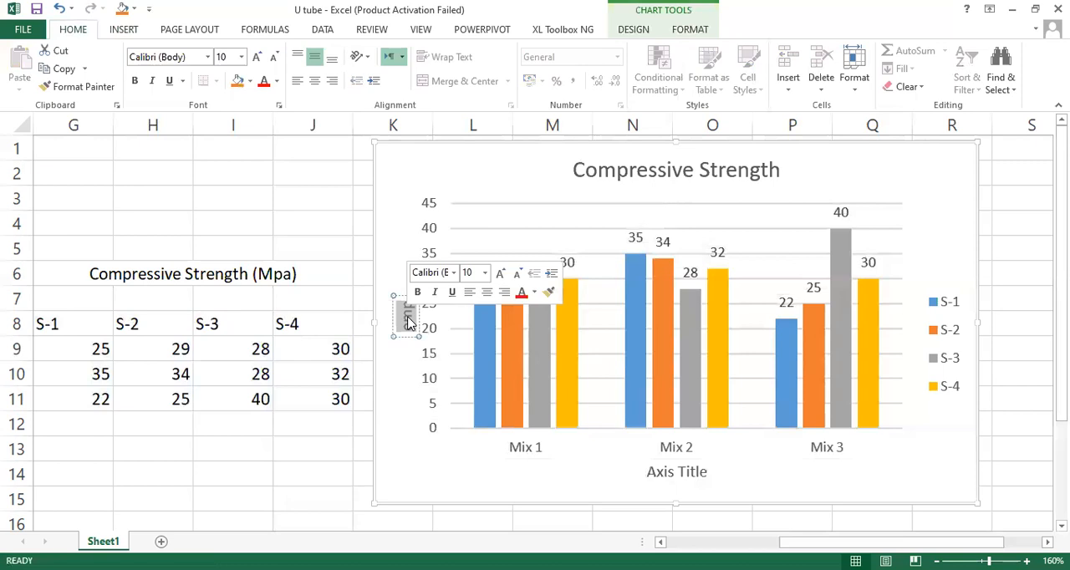
pyautogui.press('BackSpace')
pyautogui.press('BackSpace')
pyautogui.press('BackSpace')
pyautogui.write('Compre')
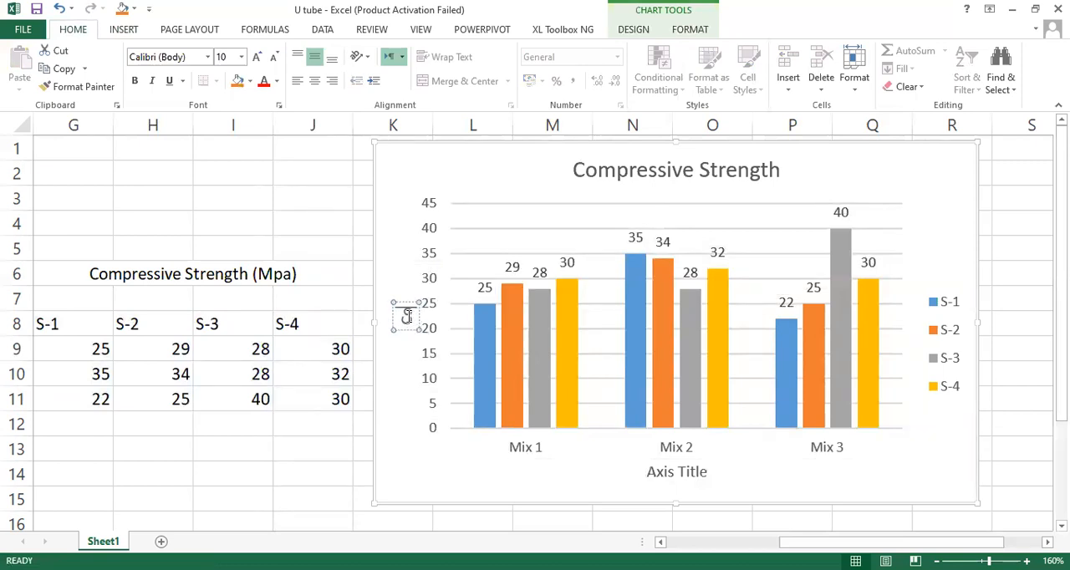
pyautogui.write('ss')
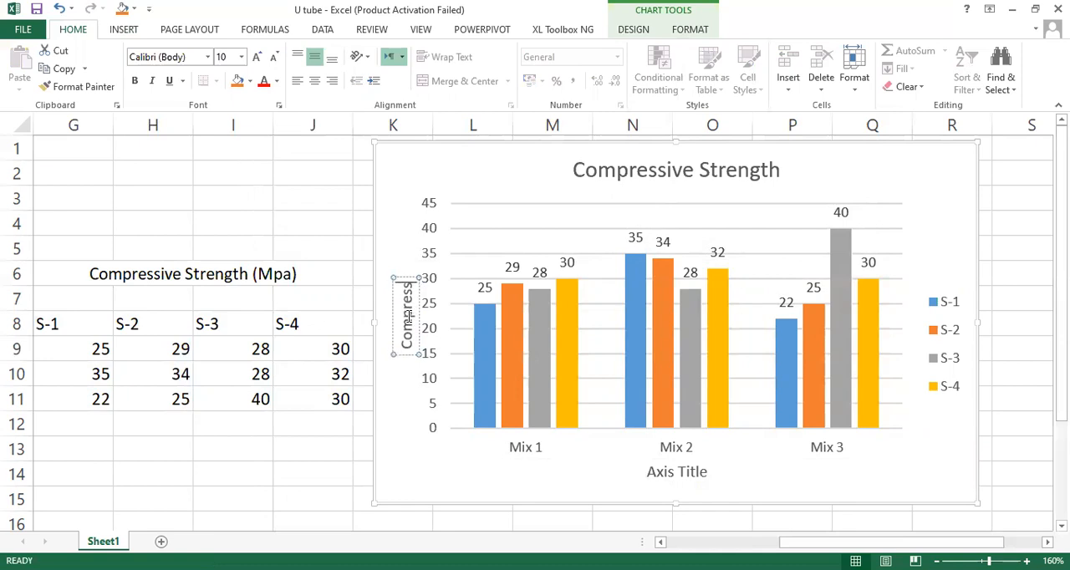
pyautogui.write('ive St')
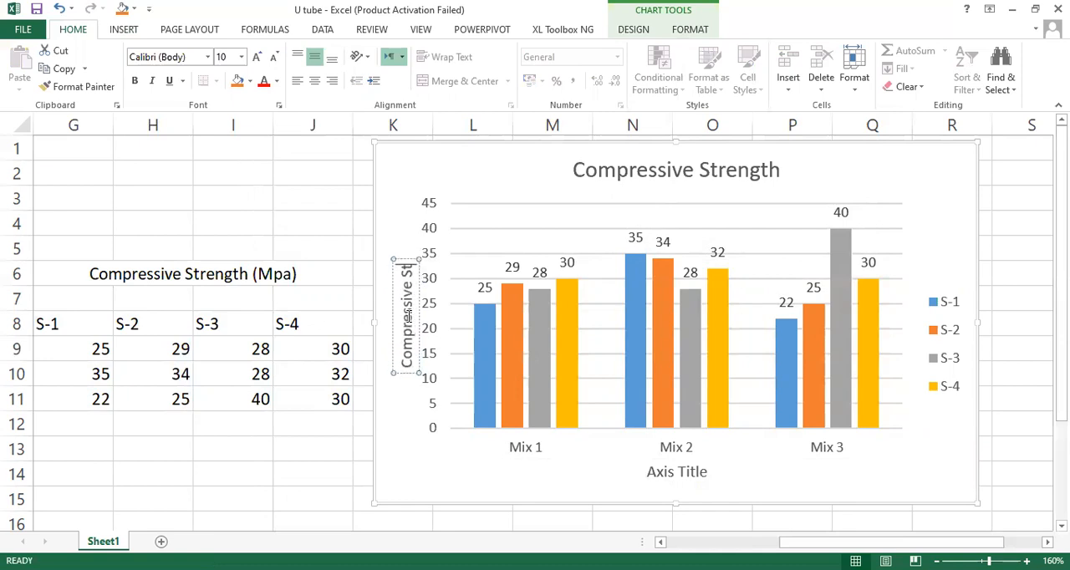
pyautogui.write('rength')
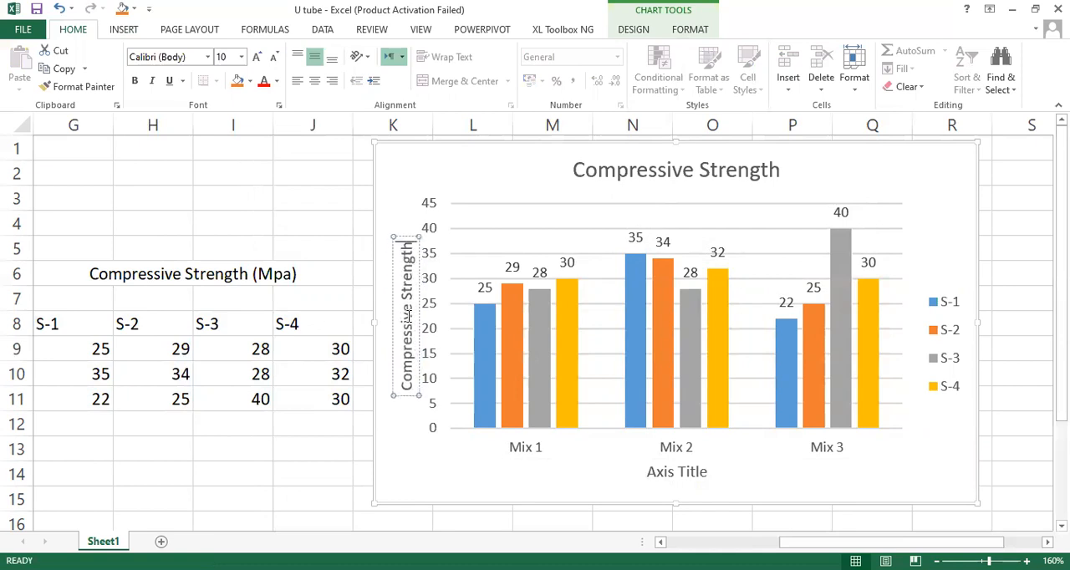
pyautogui.write(' (')
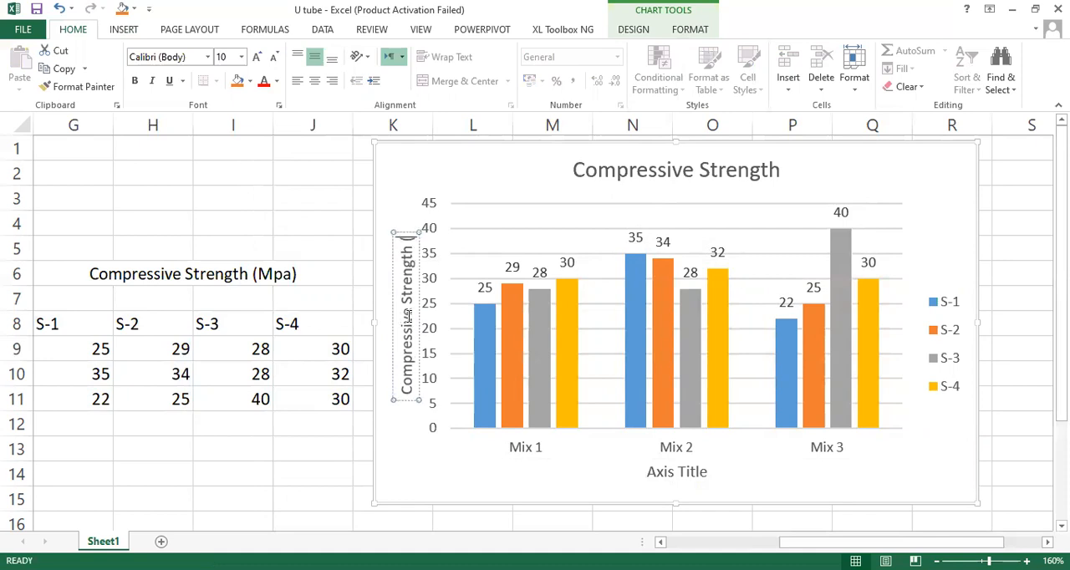
pyautogui.write('MPa)')
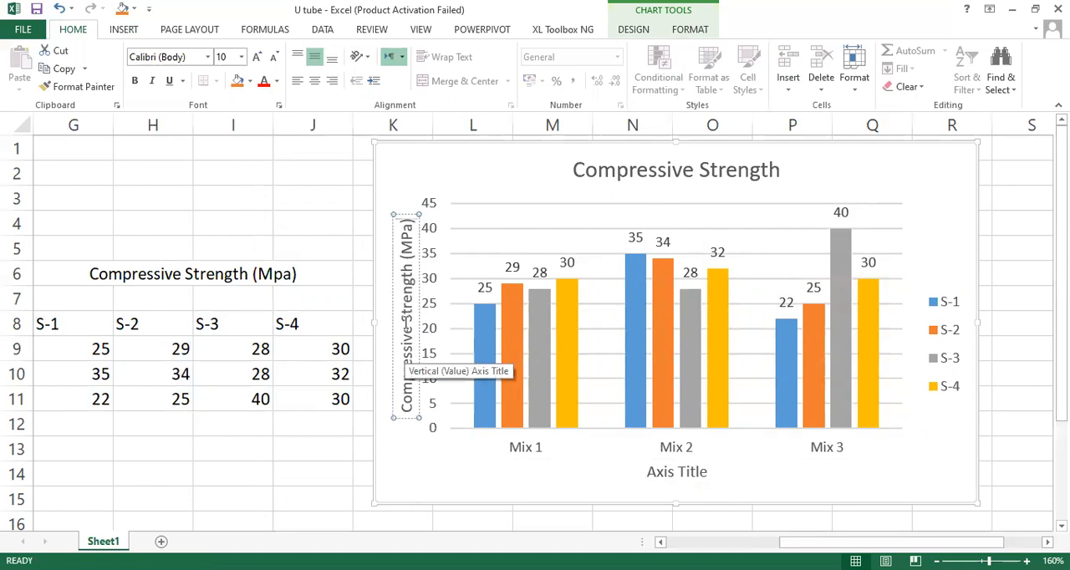
pyautogui.click(465, 219)
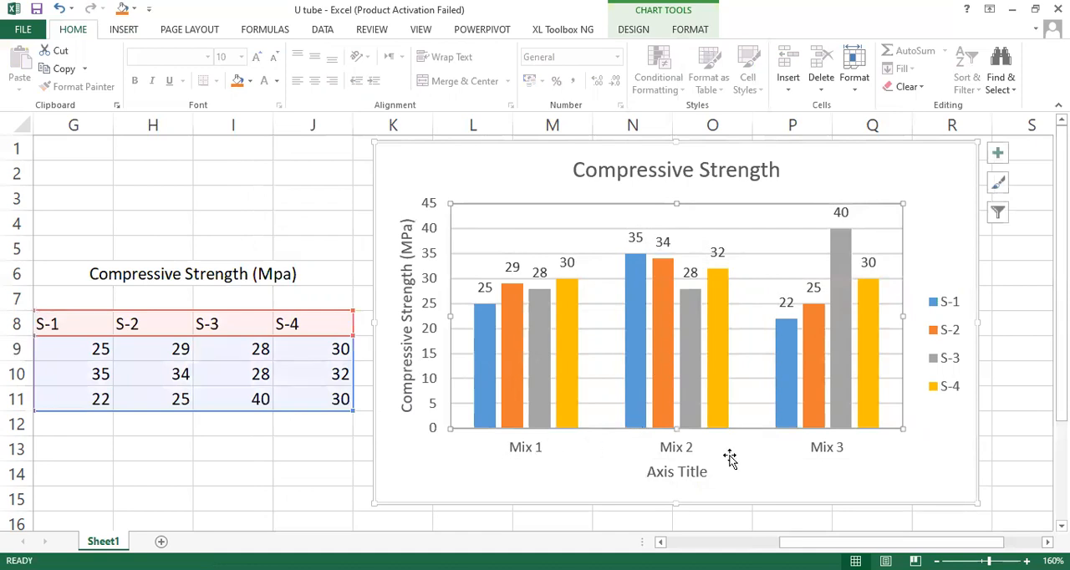
# Step: Change the horizontal axis title to "Mix ID"
pyautogui.click(674, 473)
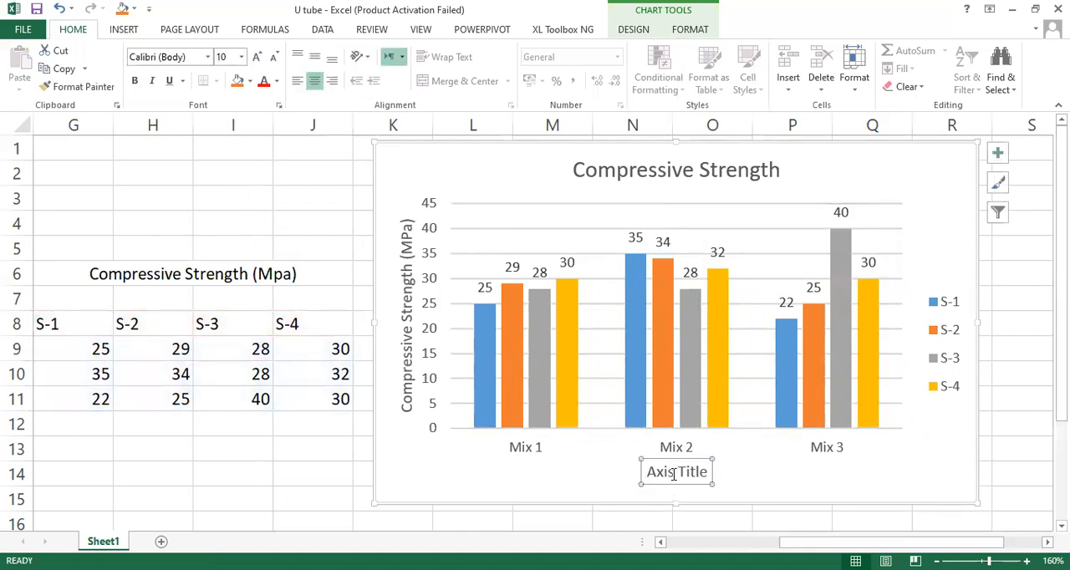
pyautogui.click(708, 472)
pyautogui.moveTo(709, 472); pyautogui.dragTo(650, 473)
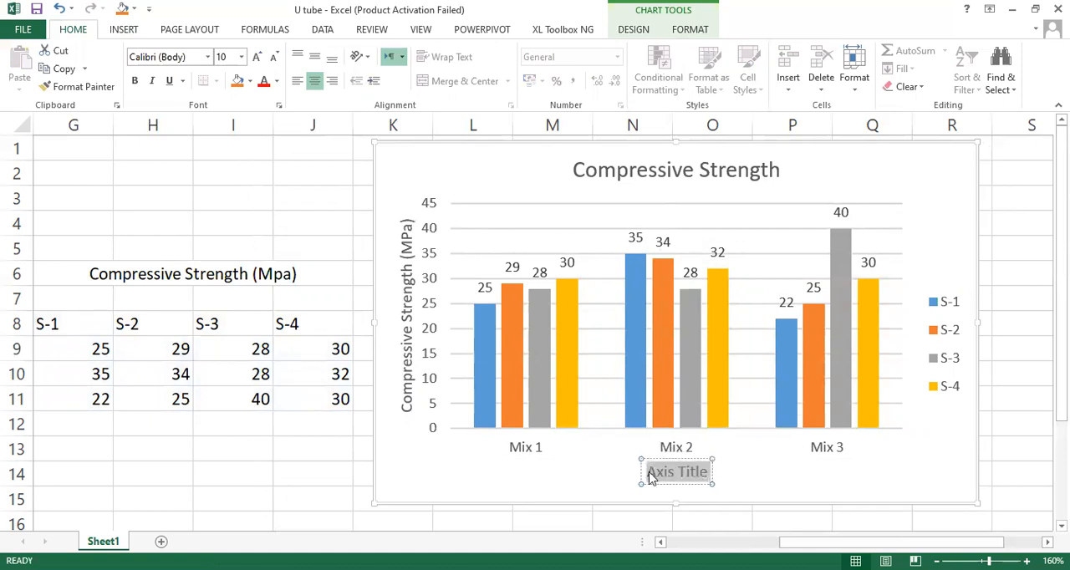
pyautogui.write('Mix')
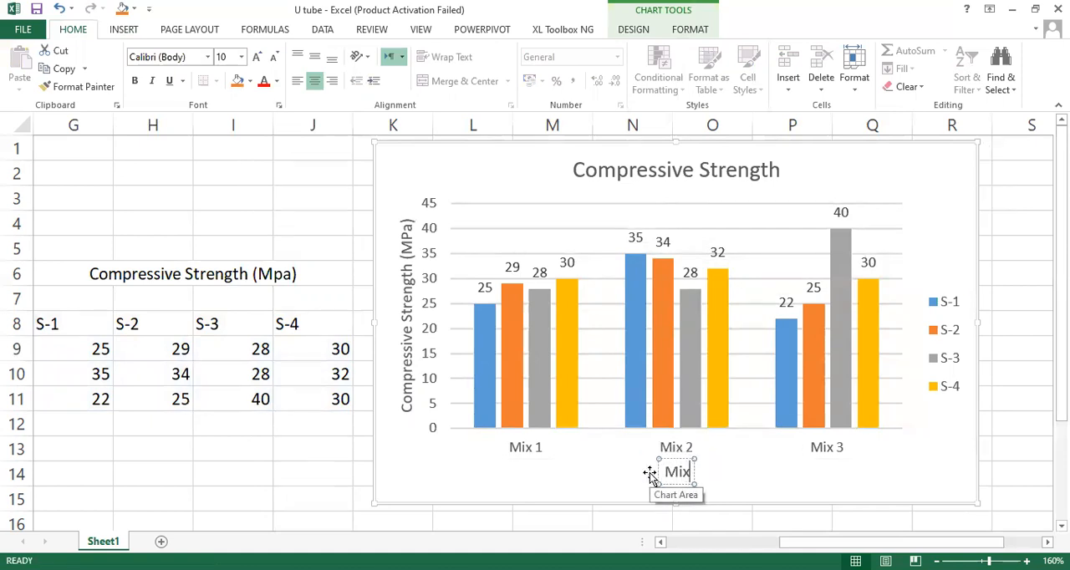
pyautogui.write(' ID')
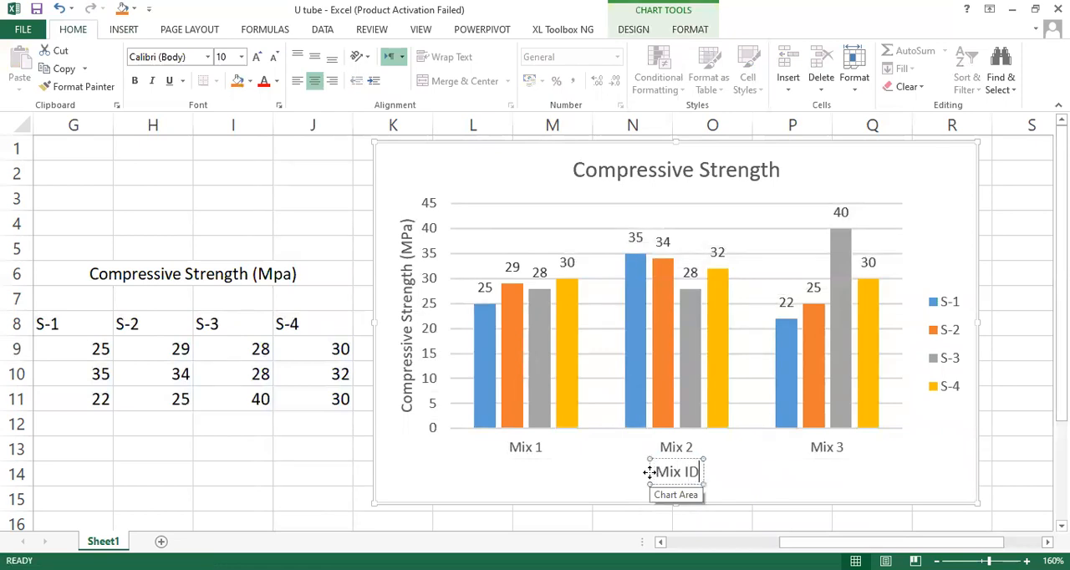
# Step: Move the legend up into the chart's upper-right corner, beside the chart title
pyautogui.click(942, 346)
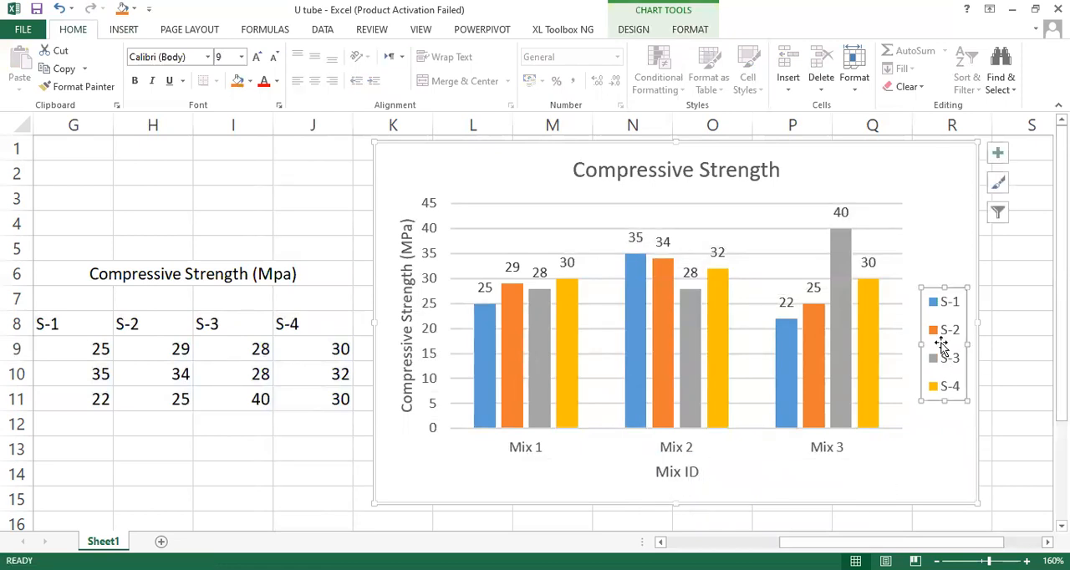
pyautogui.rightClick(939, 293)
pyautogui.click(949, 301)
pyautogui.moveTo(949, 301); pyautogui.dragTo(957, 164)
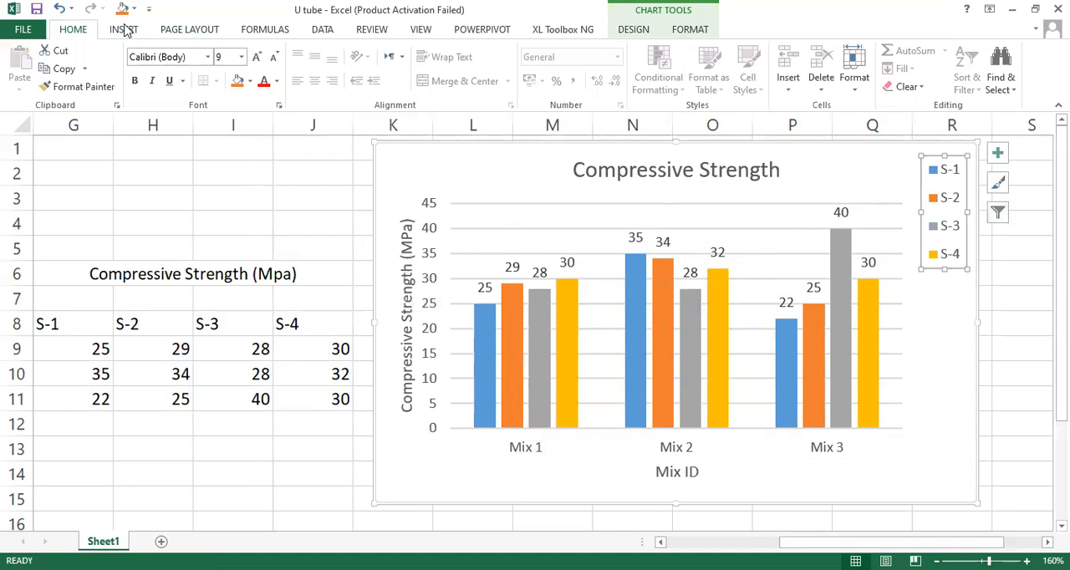
pyautogui.click(125, 30)
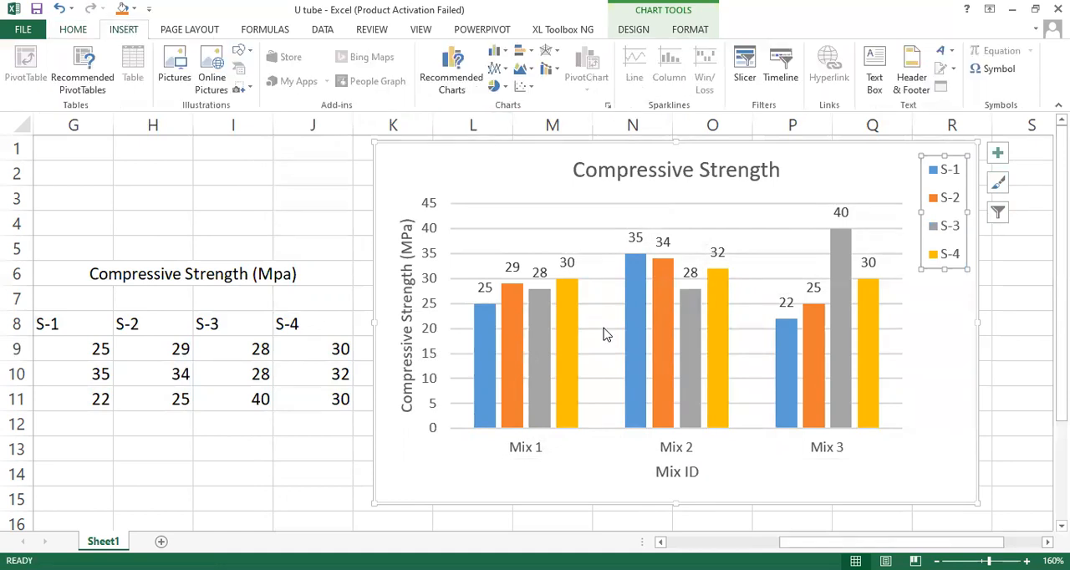
pyautogui.click(568, 326)
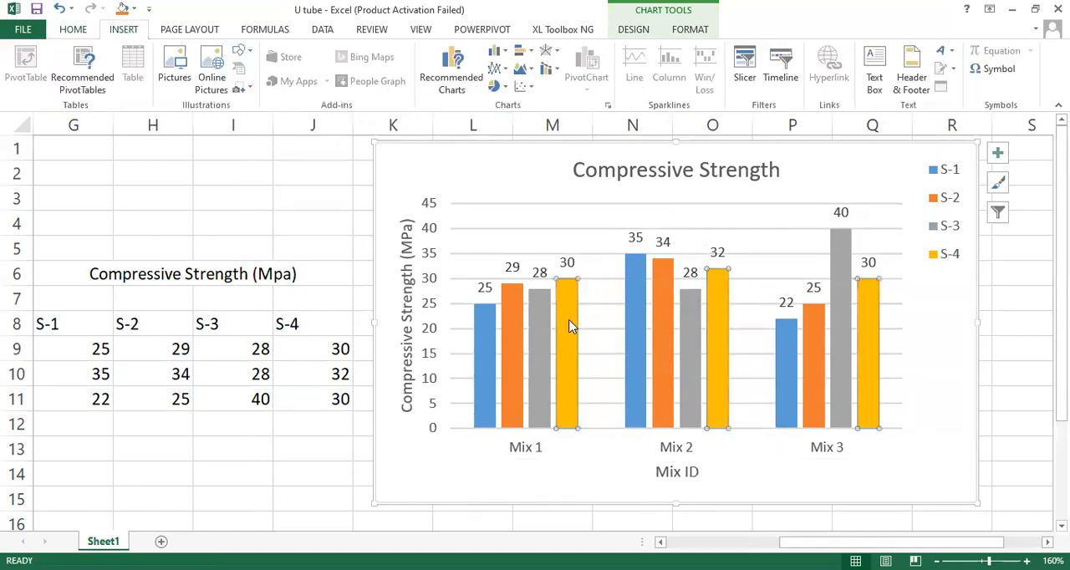
pyautogui.click(524, 252)
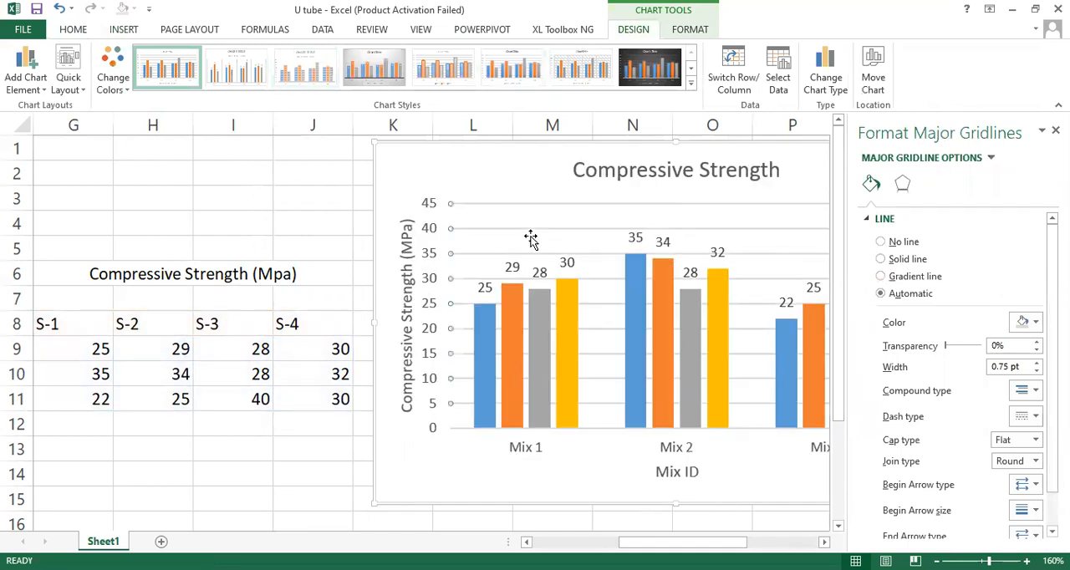
# Step: Try chart styles 1, 2, 3, 4, 6, 8 and 14 on the column chart and close the formatting pane
pyautogui.click(155, 77)
pyautogui.click(241, 72)
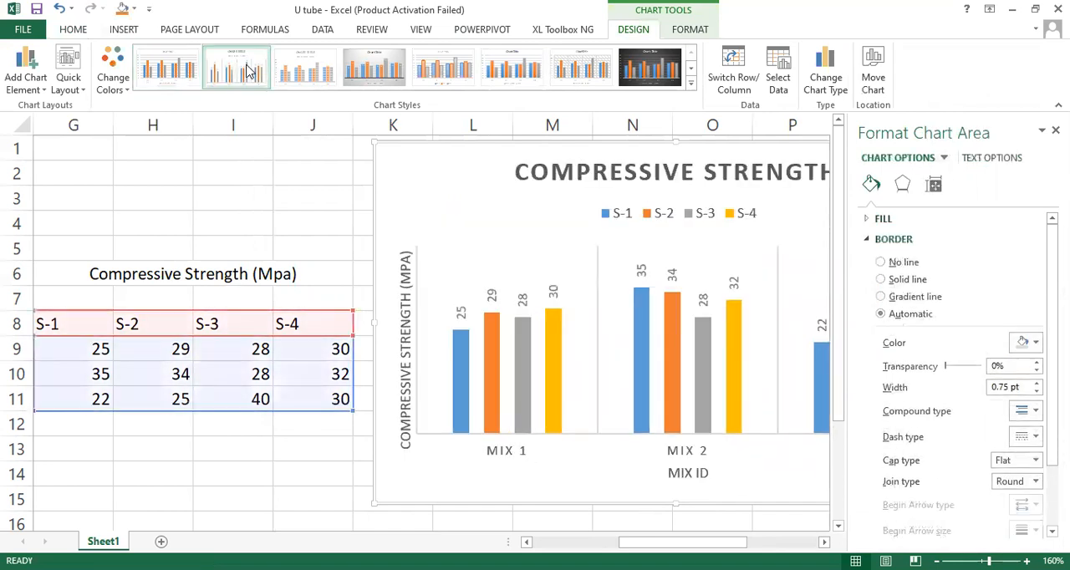
pyautogui.click(1056, 130)
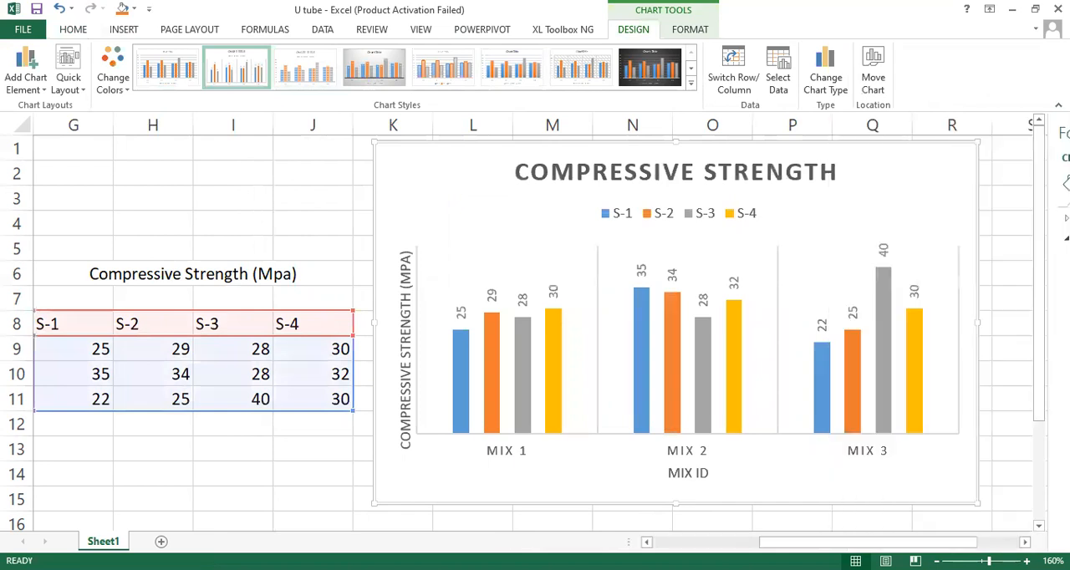
pyautogui.click(301, 63)
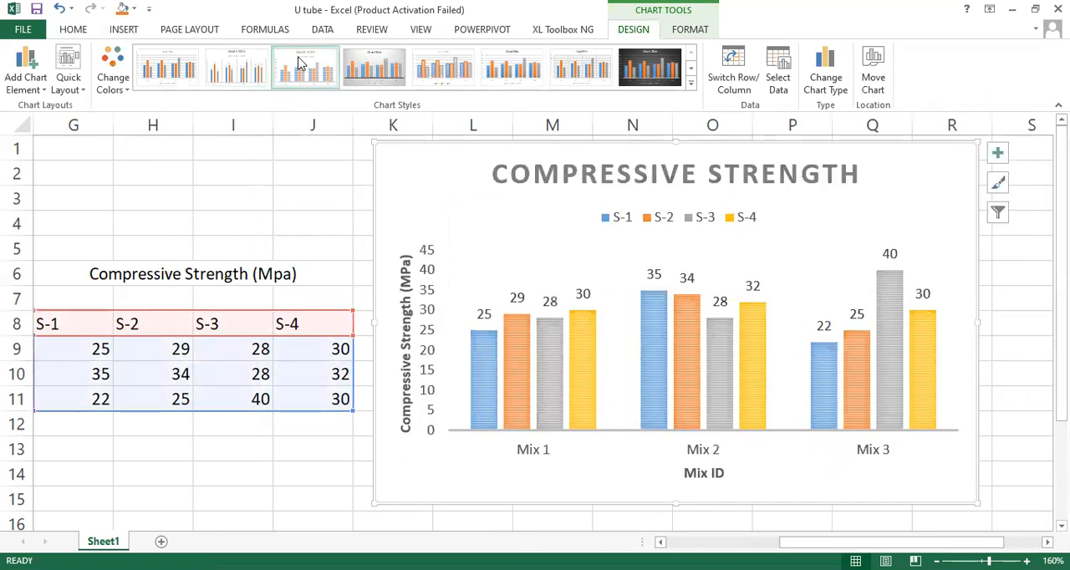
pyautogui.click(374, 72)
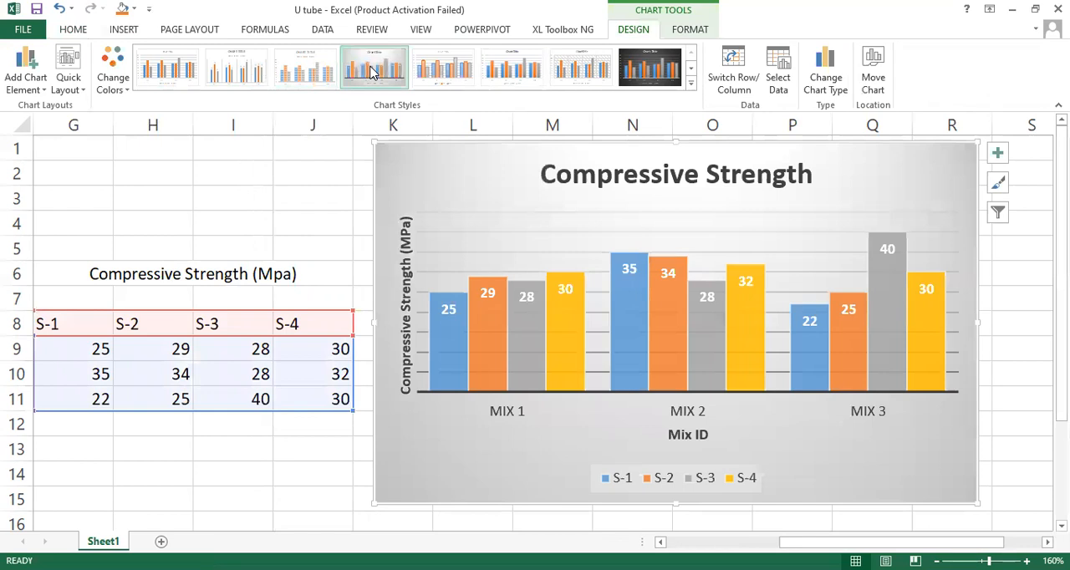
pyautogui.click(512, 70)
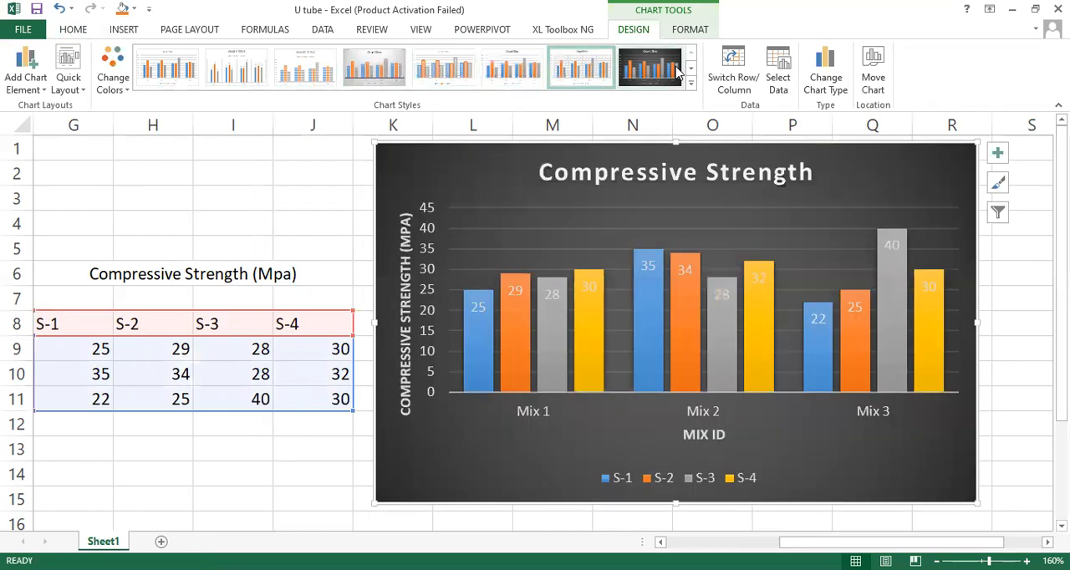
pyautogui.click(651, 71)
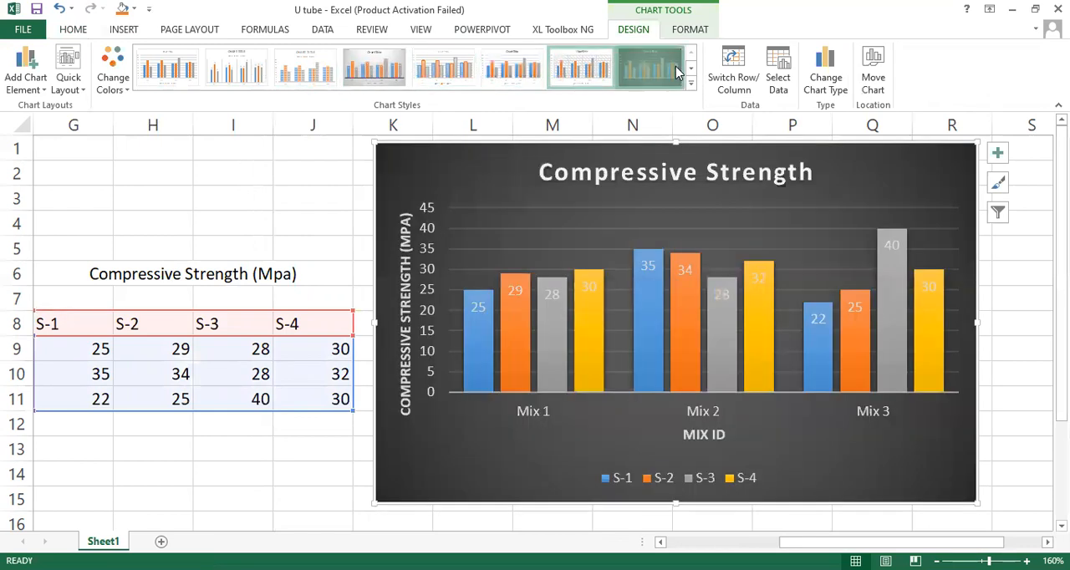
pyautogui.click(692, 73)
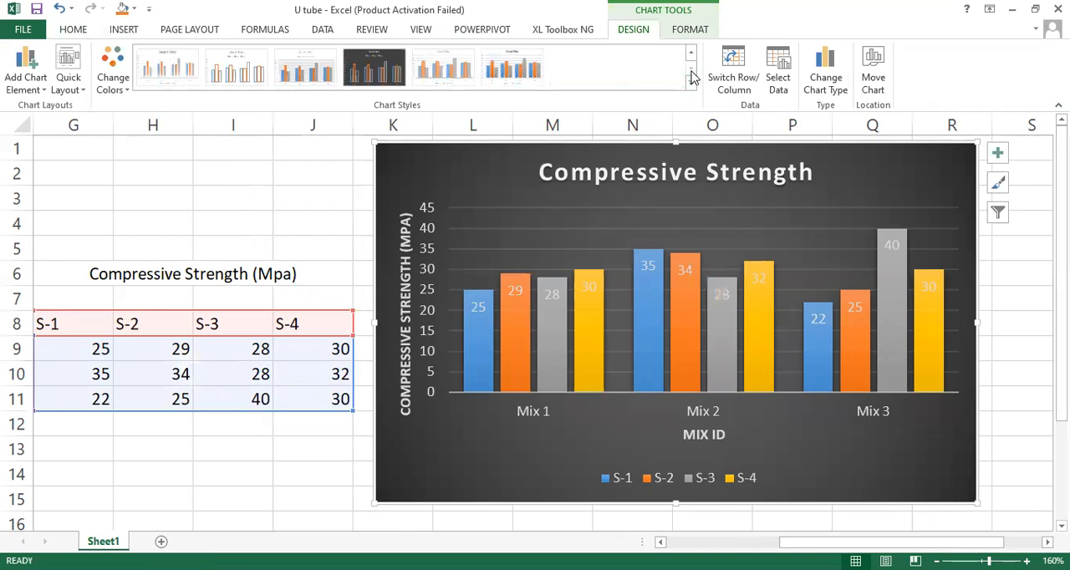
pyautogui.click(512, 71)
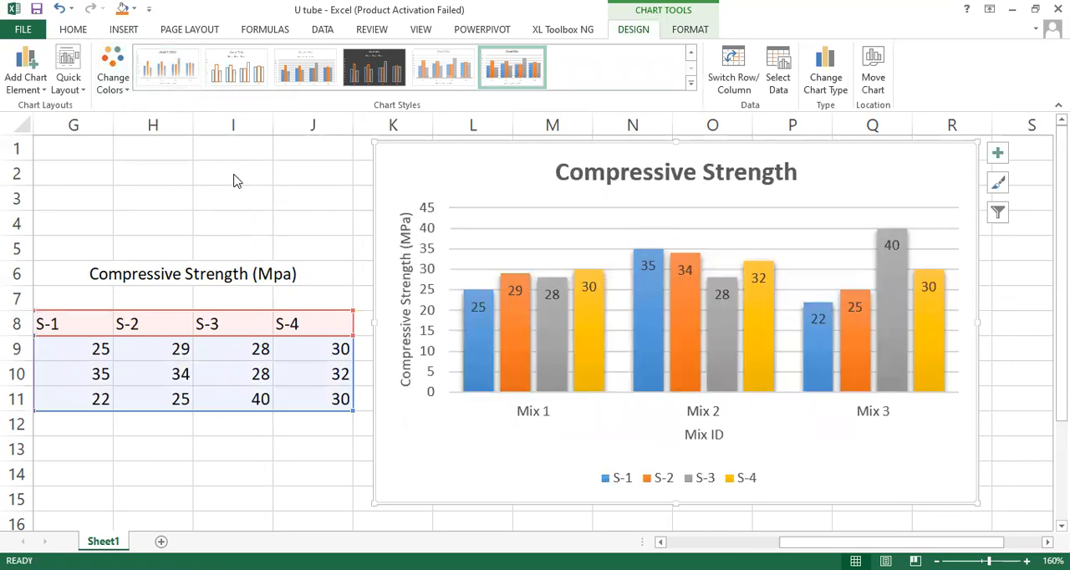
# Step: Compare chart styles 1, 2 and 3 again and apply Style 6 to the column chart
pyautogui.click(691, 53)
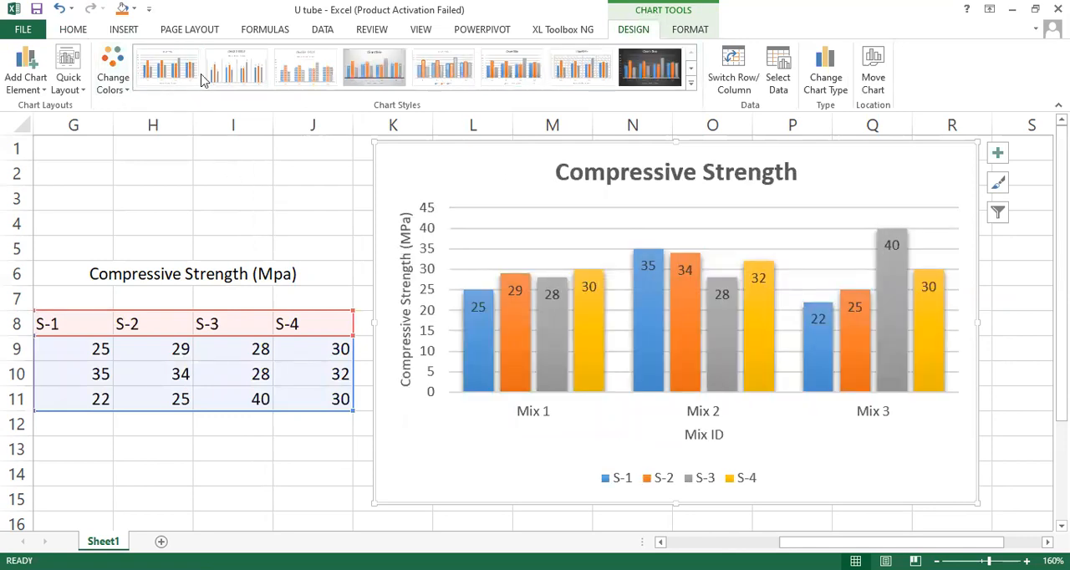
pyautogui.click(166, 69)
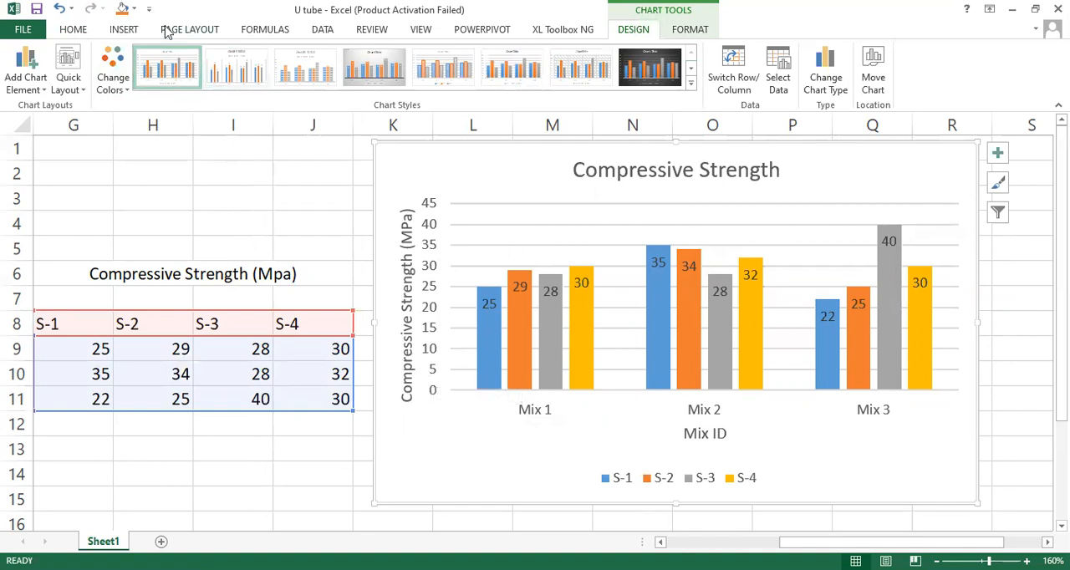
pyautogui.click(244, 66)
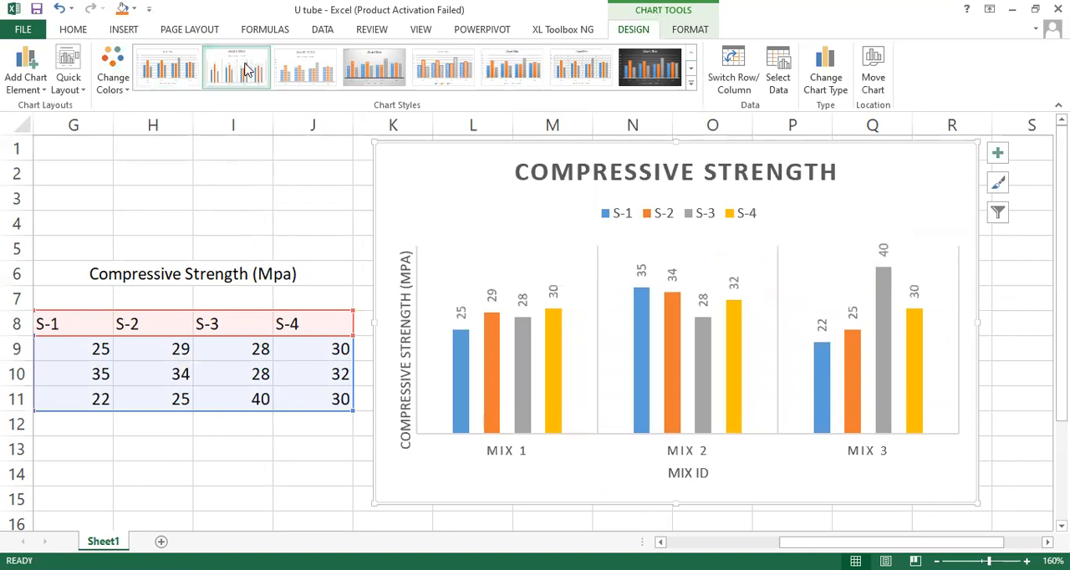
pyautogui.click(313, 75)
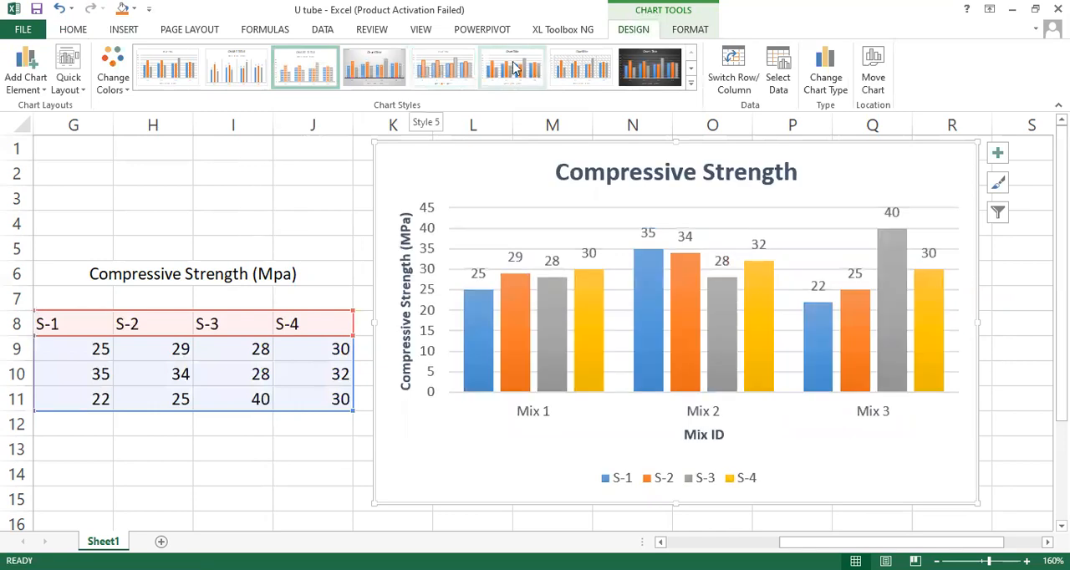
pyautogui.click(514, 69)
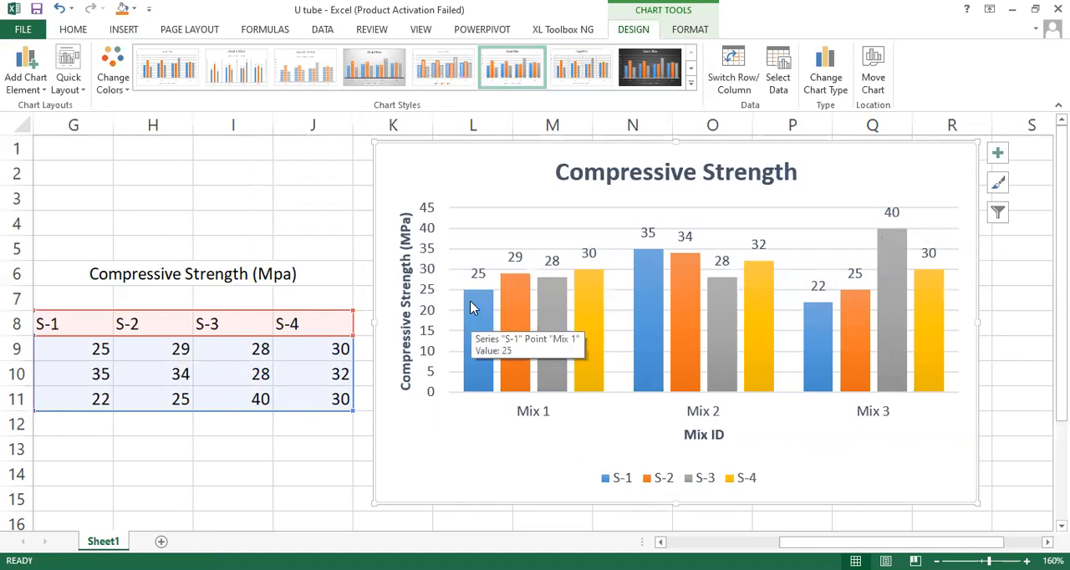
# Step: Set the vertical axis maximum to 50, try a major unit of 25, and settle on a major unit of 10
pyautogui.rightClick(426, 322)
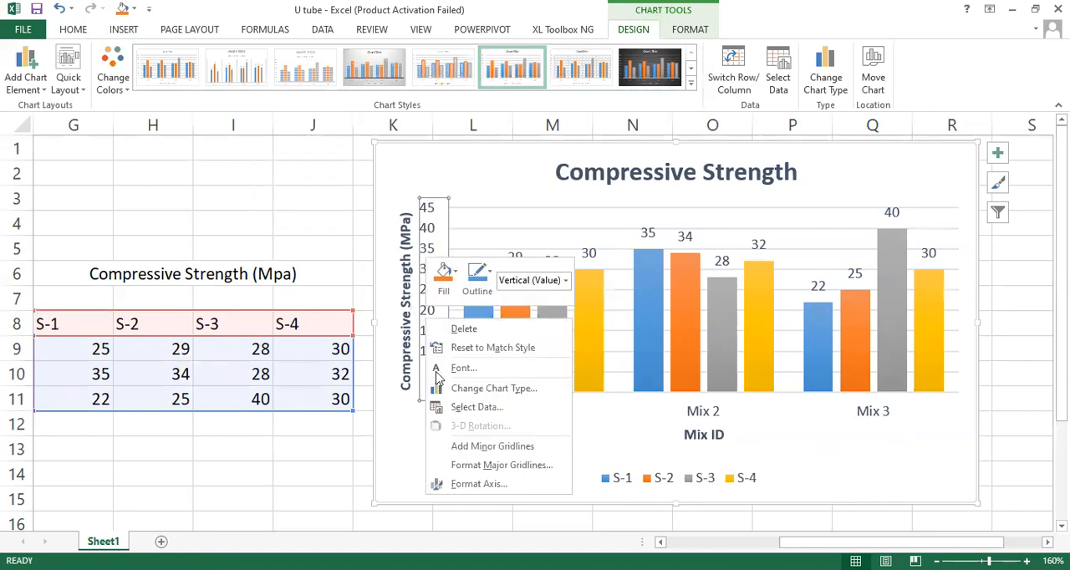
pyautogui.click(483, 486)
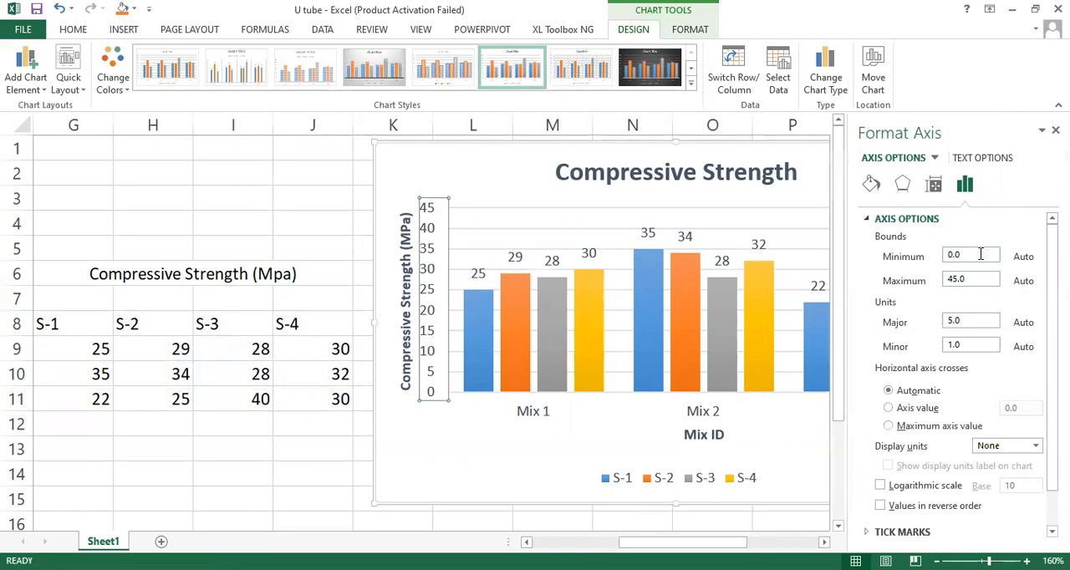
pyautogui.click(982, 278)
pyautogui.click(970, 321)
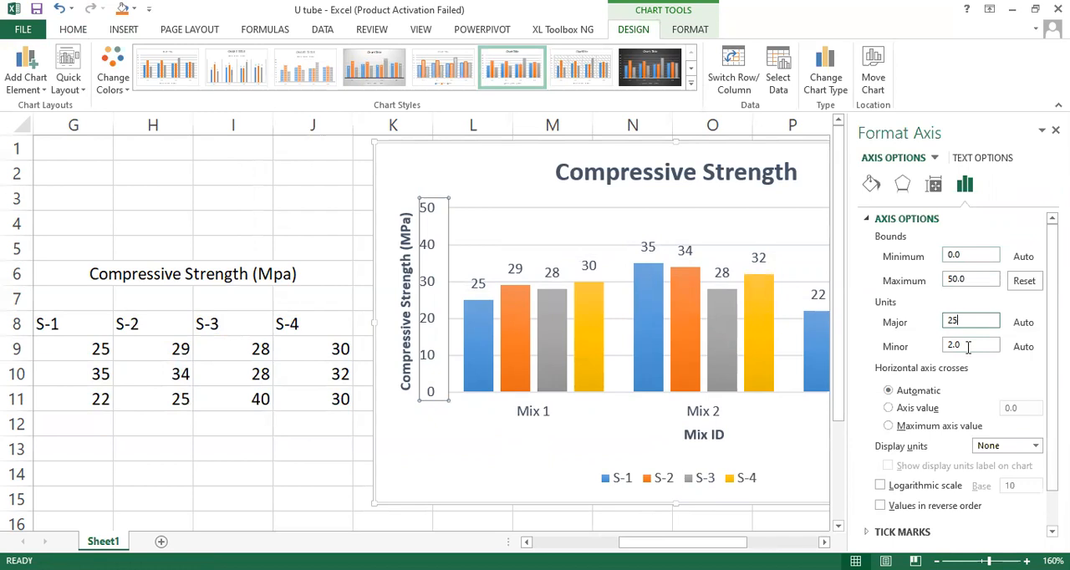
pyautogui.press('Return')
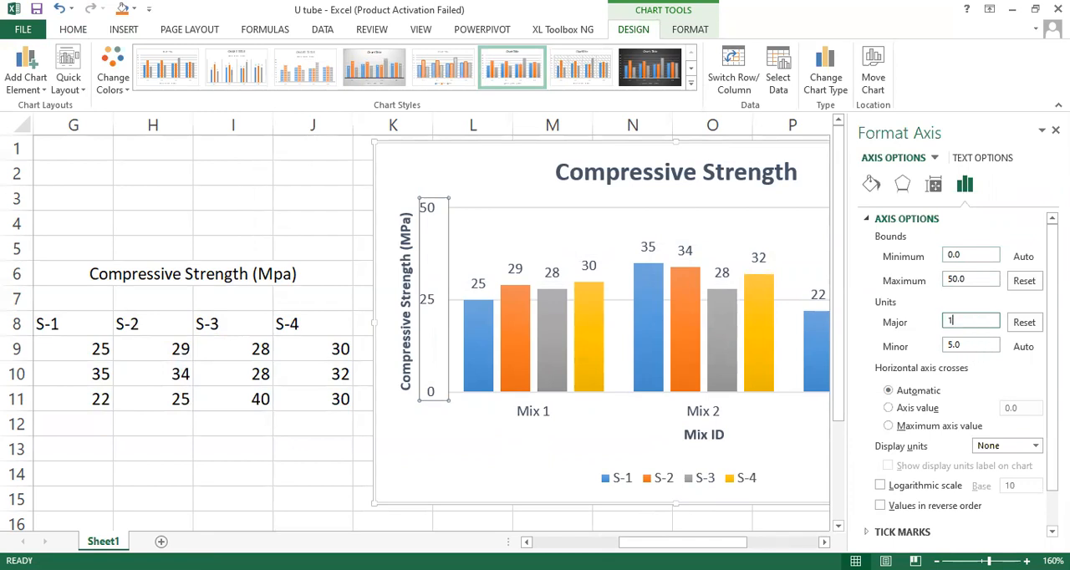
pyautogui.press('Return')
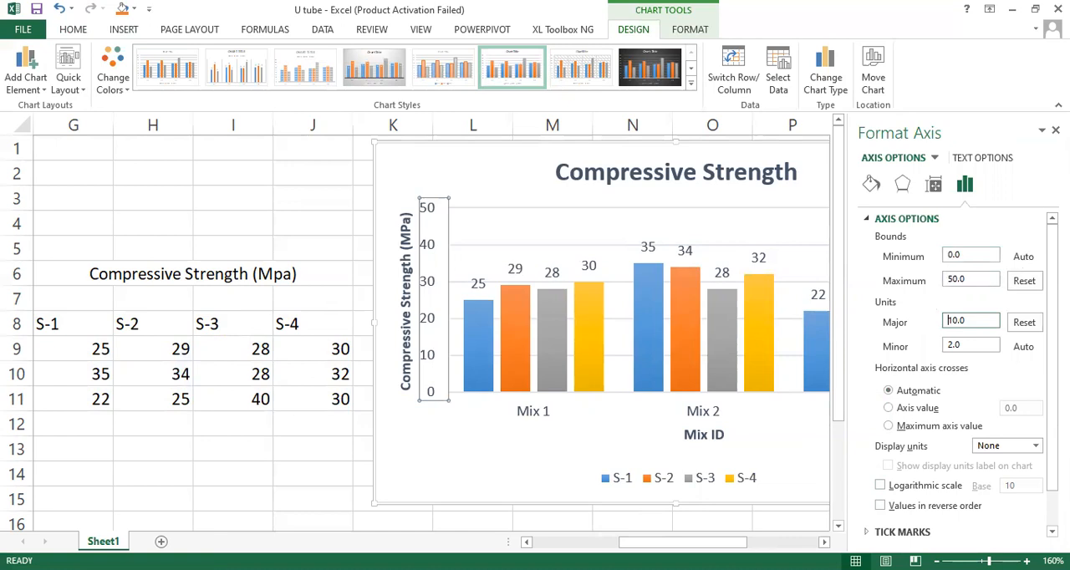
pyautogui.click(1056, 130)
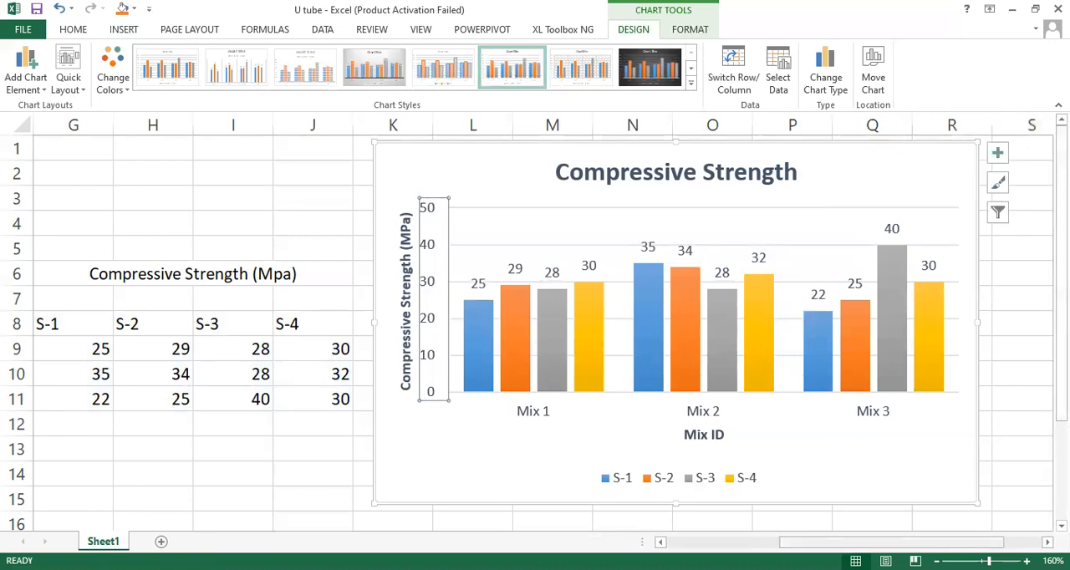
# Step: Move the chart right to clear column K and enter the heading "Average" in K8, beside S-4
pyautogui.moveTo(862, 543); pyautogui.dragTo(823, 542)
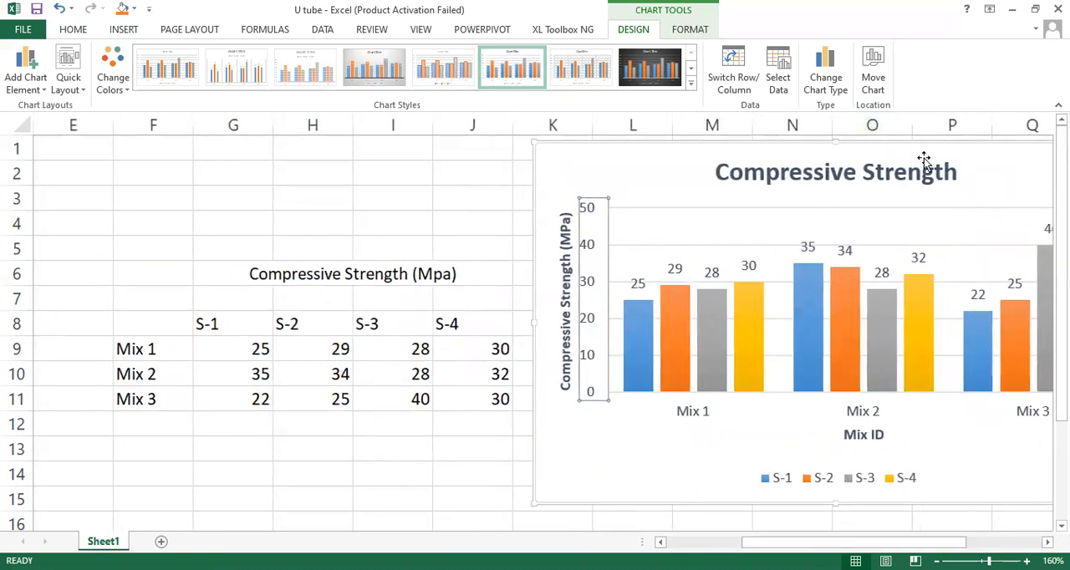
pyautogui.moveTo(646, 152); pyautogui.dragTo(753, 145)
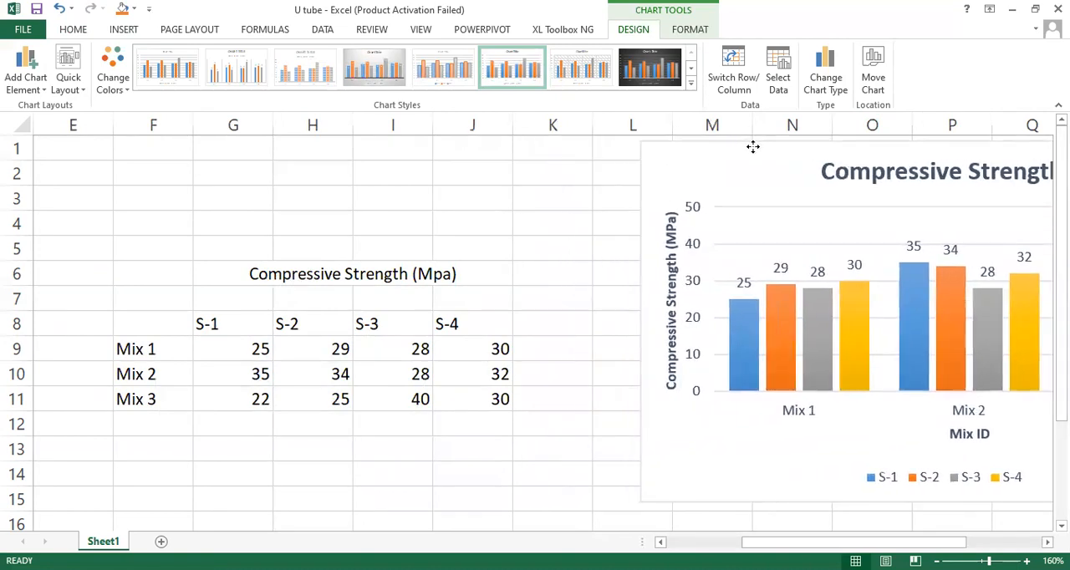
pyautogui.click(535, 326)
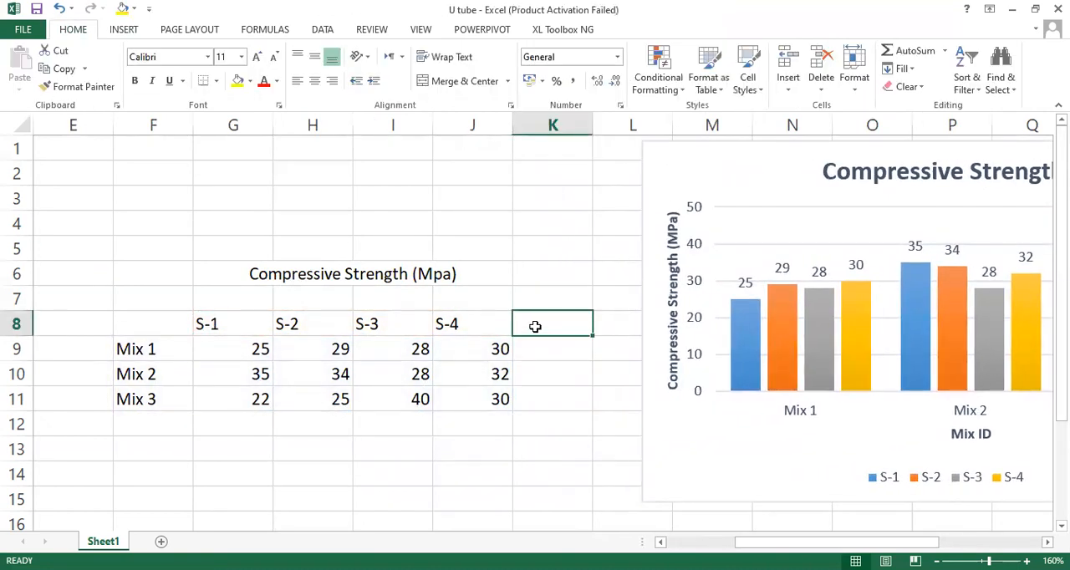
pyautogui.write('Average')
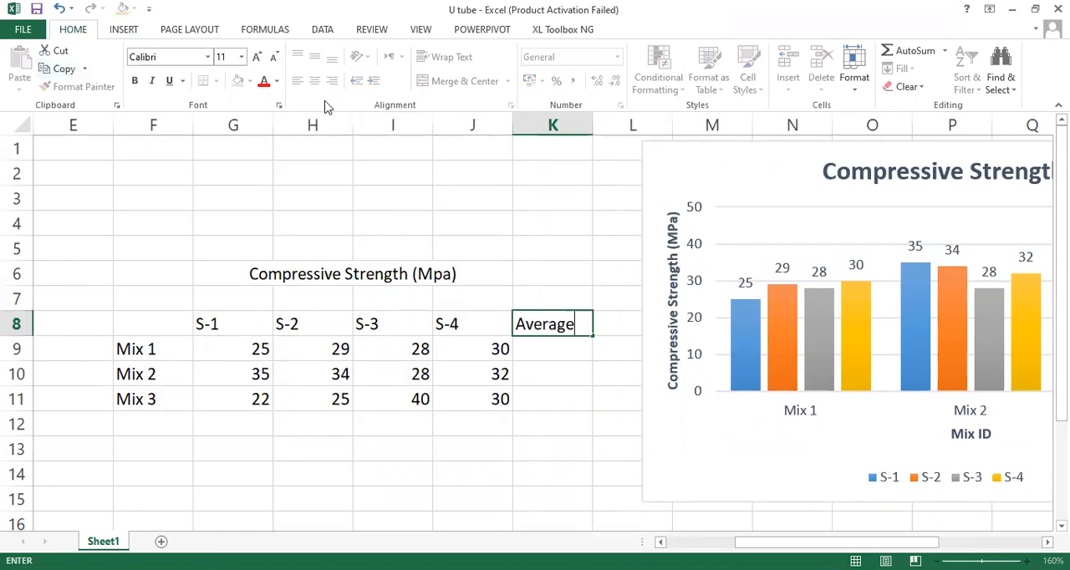
pyautogui.click(120, 32)
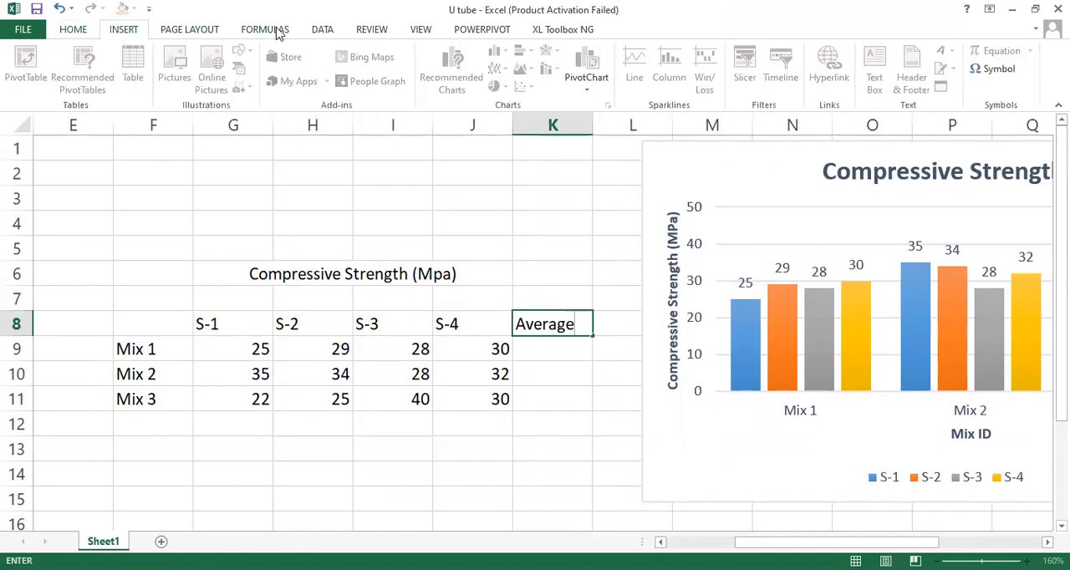
pyautogui.click(279, 32)
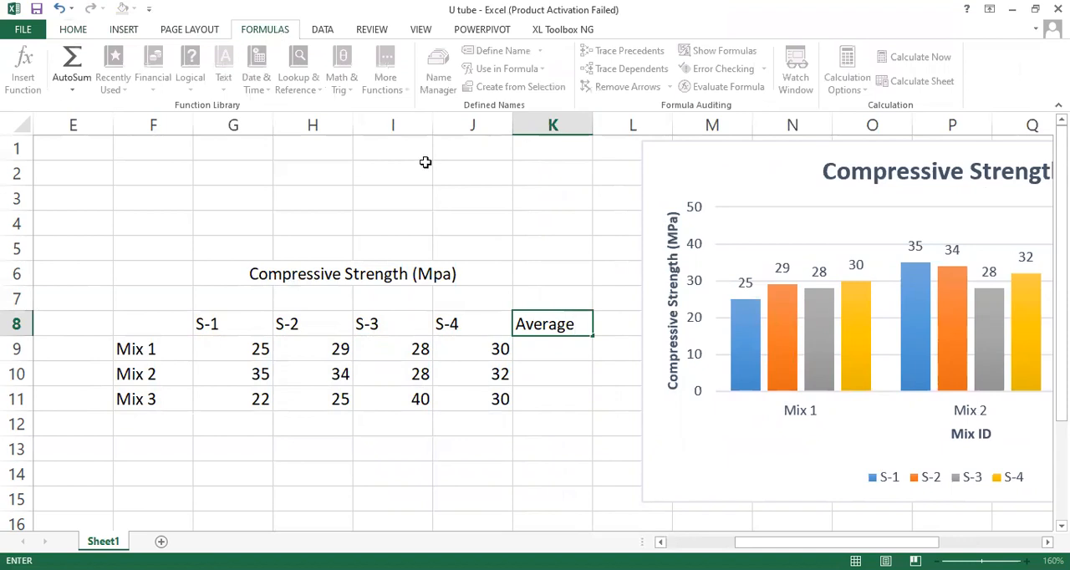
pyautogui.click(249, 348)
pyautogui.click(552, 350)
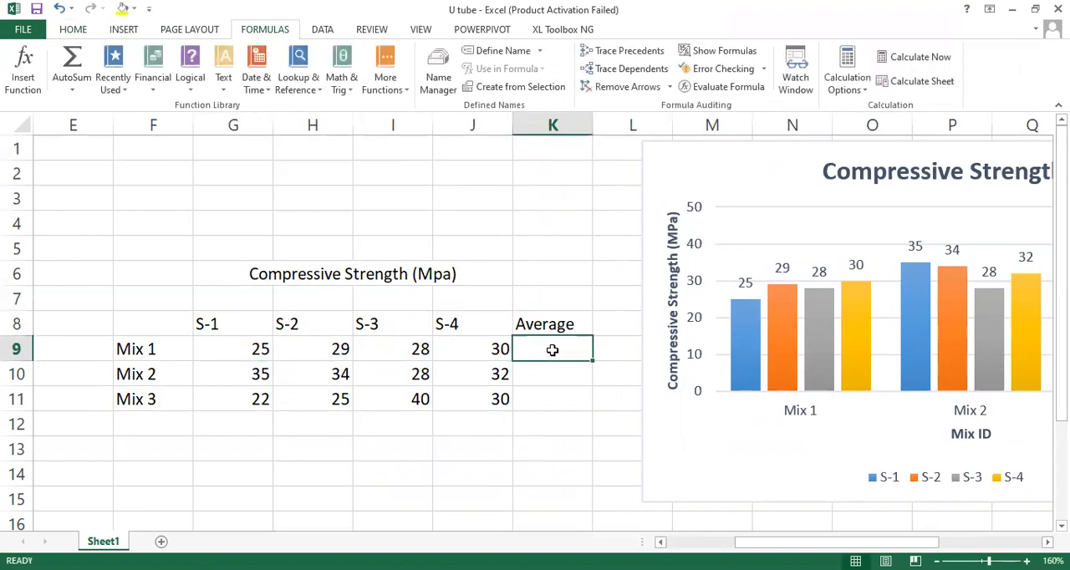
pyautogui.write('=')
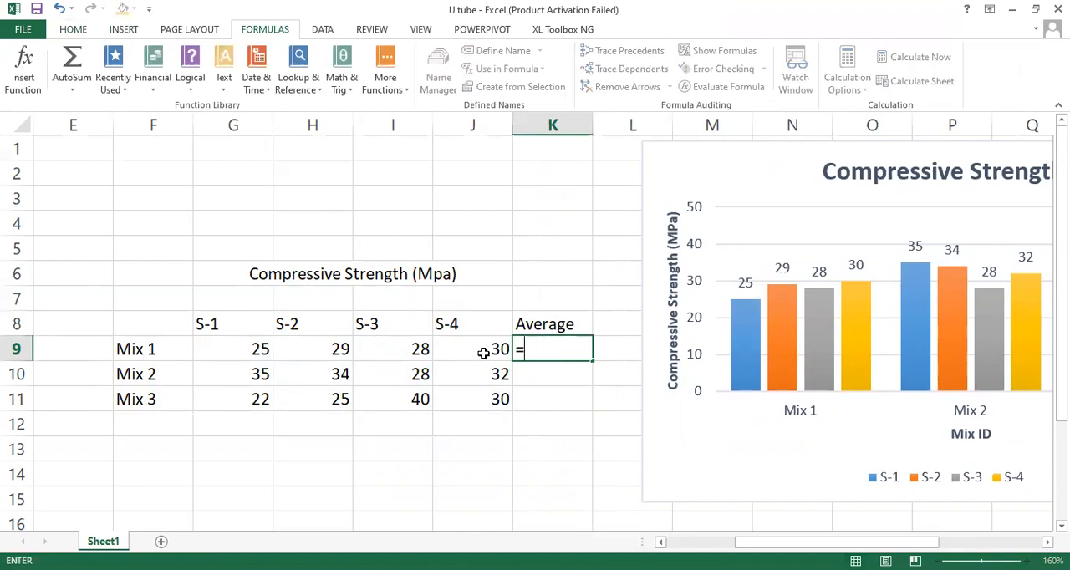
pyautogui.click(232, 350)
pyautogui.moveTo(260, 349); pyautogui.dragTo(480, 348)
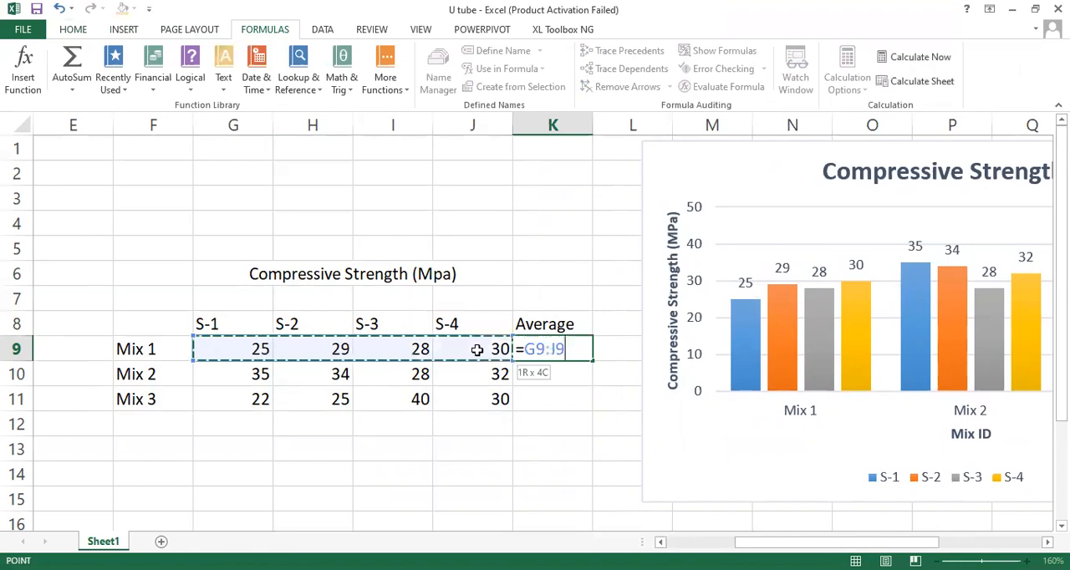
pyautogui.click(22, 81)
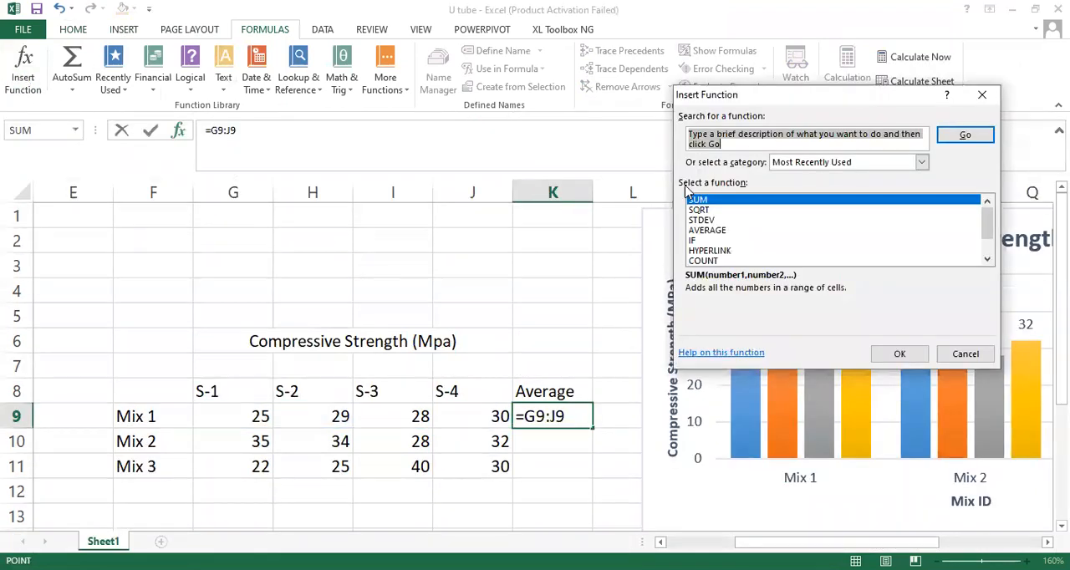
pyautogui.click(708, 231)
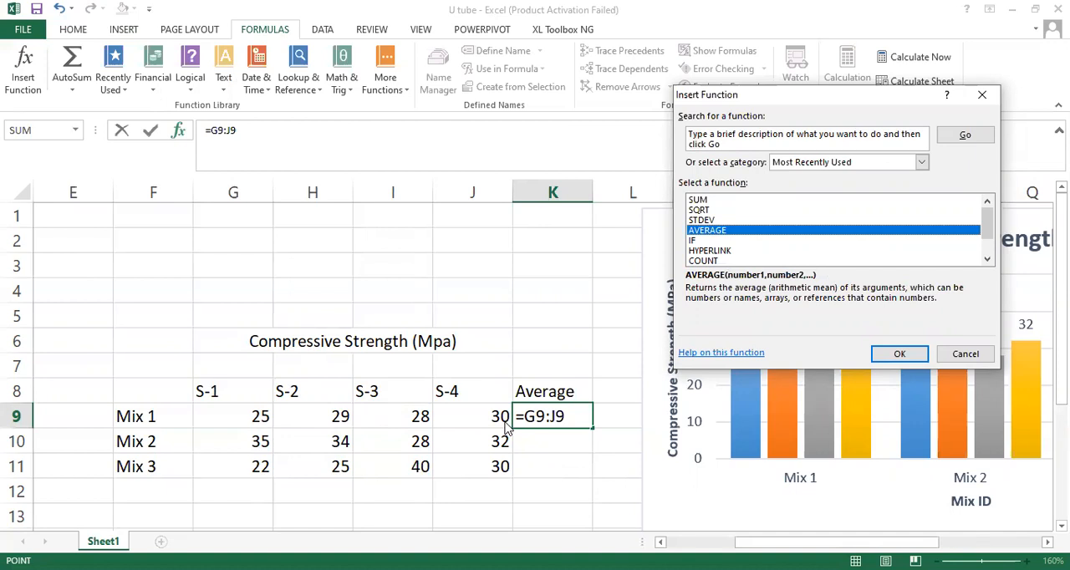
pyautogui.click(904, 355)
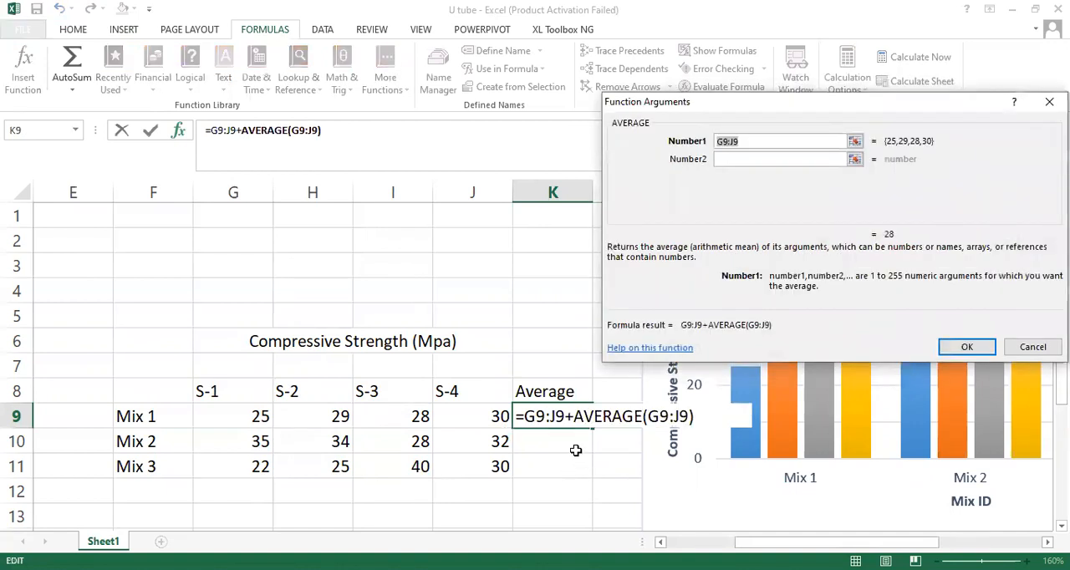
pyautogui.click(573, 418)
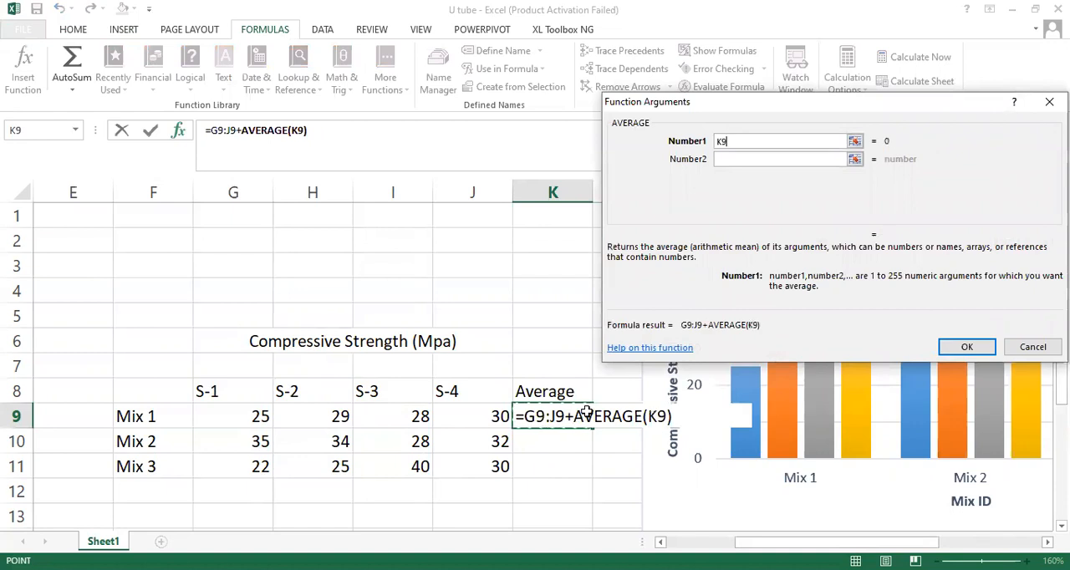
pyautogui.press('Escape')
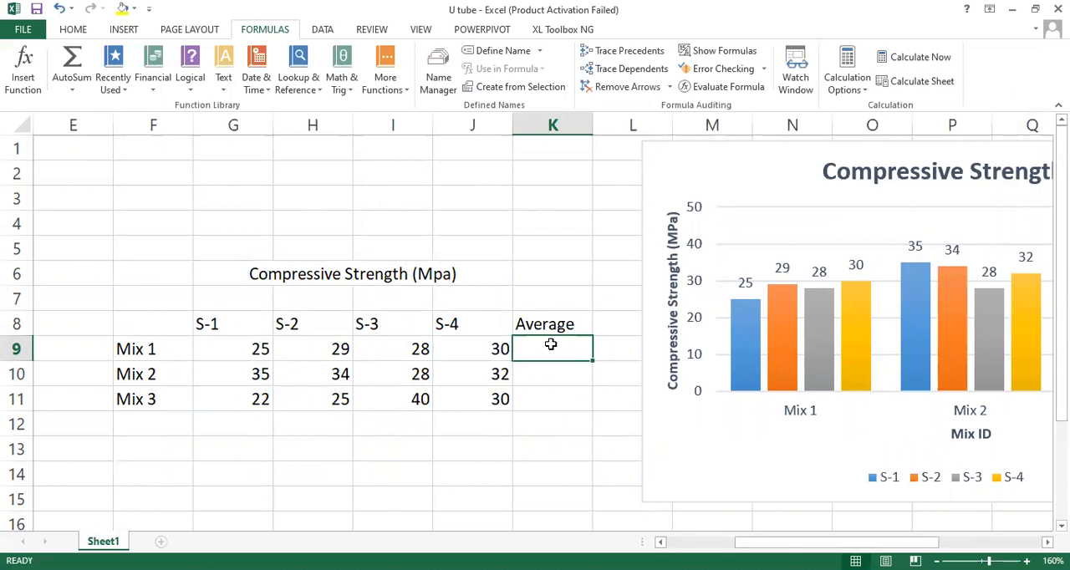
# Step: Insert the AVERAGE function over G9:J9 in K9 and fill it down to K11 for Mix 2 and Mix 3
pyautogui.click(23, 71)
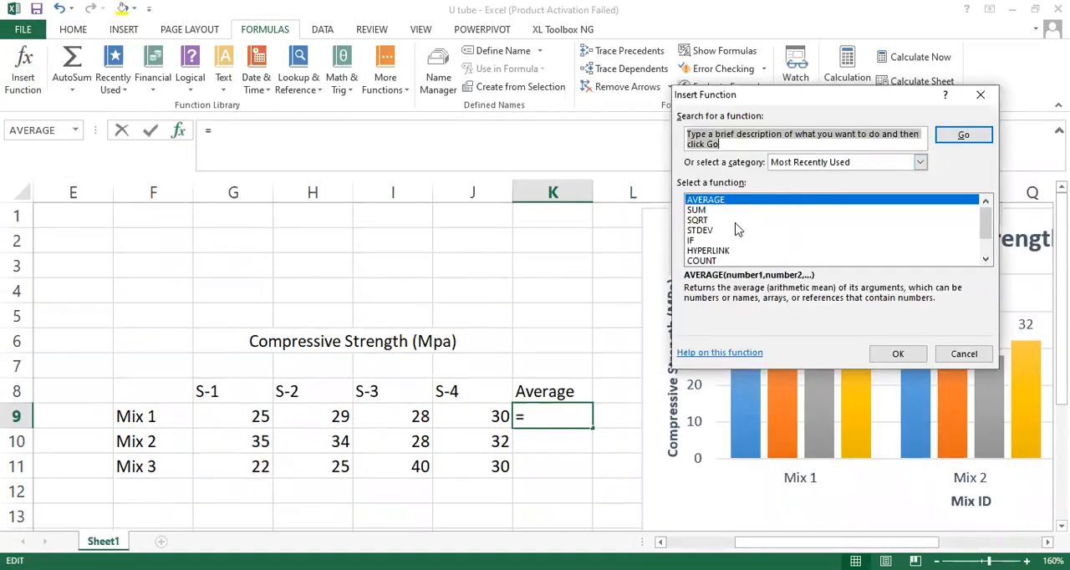
pyautogui.click(722, 202)
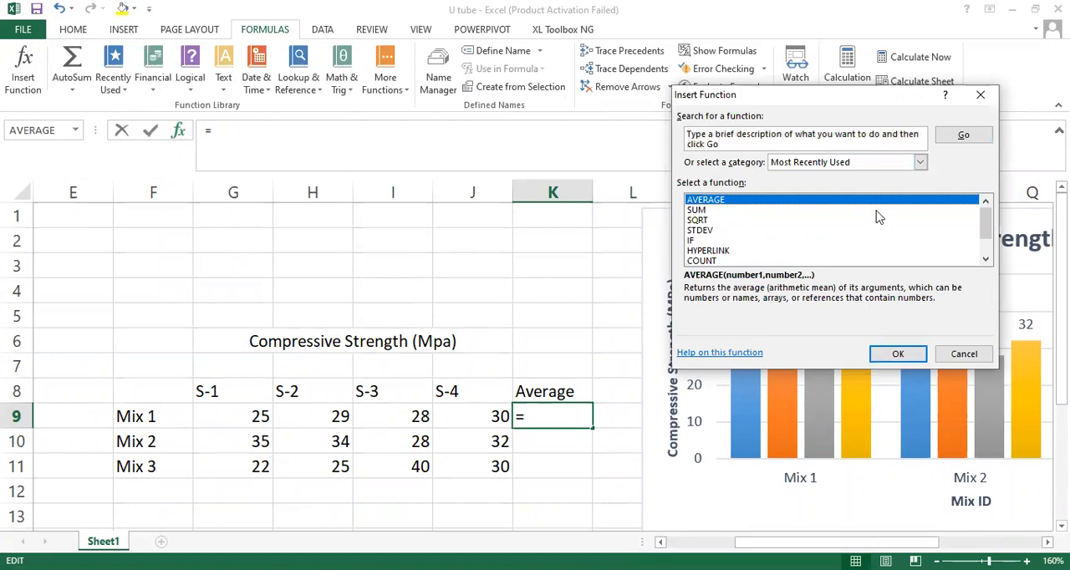
pyautogui.click(899, 355)
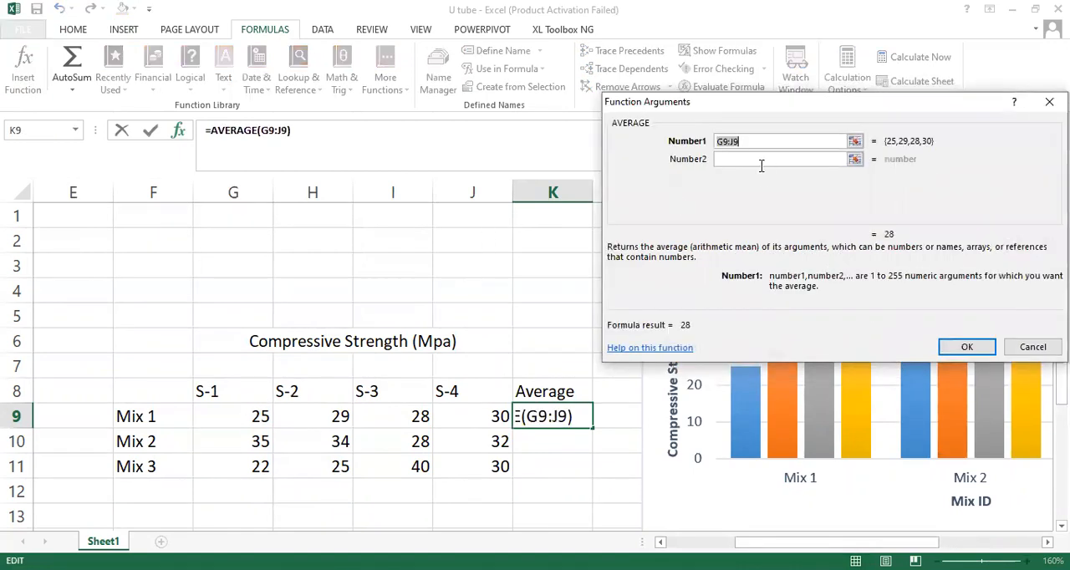
pyautogui.click(968, 349)
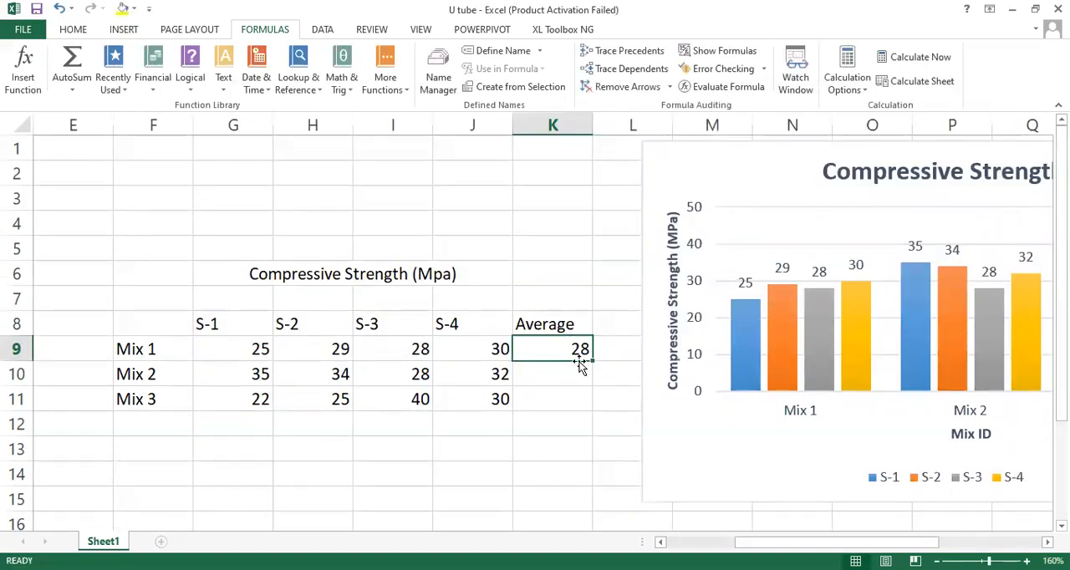
pyautogui.moveTo(590, 359); pyautogui.dragTo(590, 416)
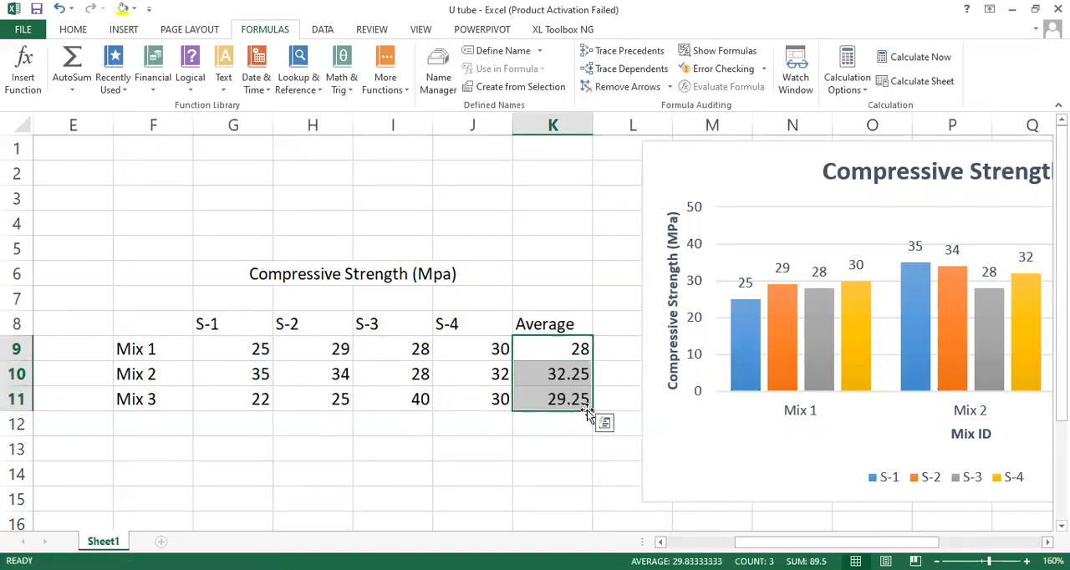
pyautogui.click(587, 433)
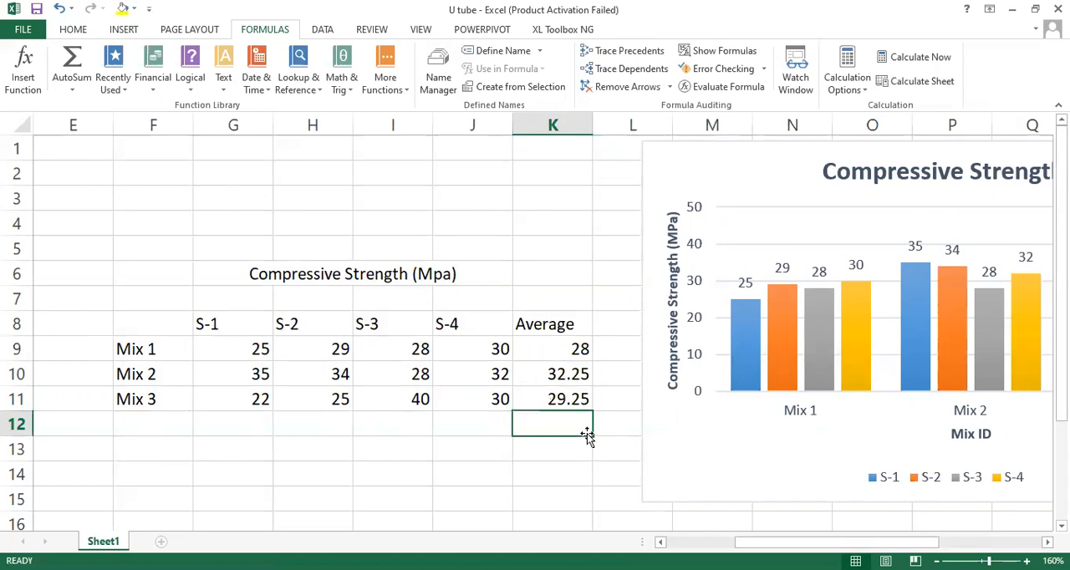
# Step: Format the averages in K9:K11 as Number with 1 decimal place
pyautogui.click(539, 349)
pyautogui.moveTo(538, 344); pyautogui.dragTo(542, 399)
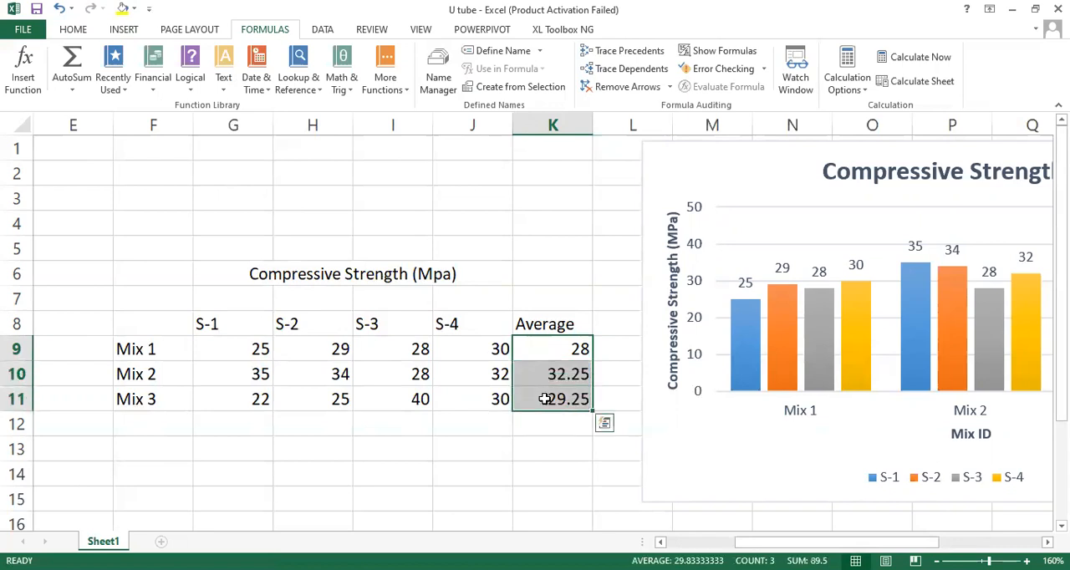
pyautogui.rightClick(545, 399)
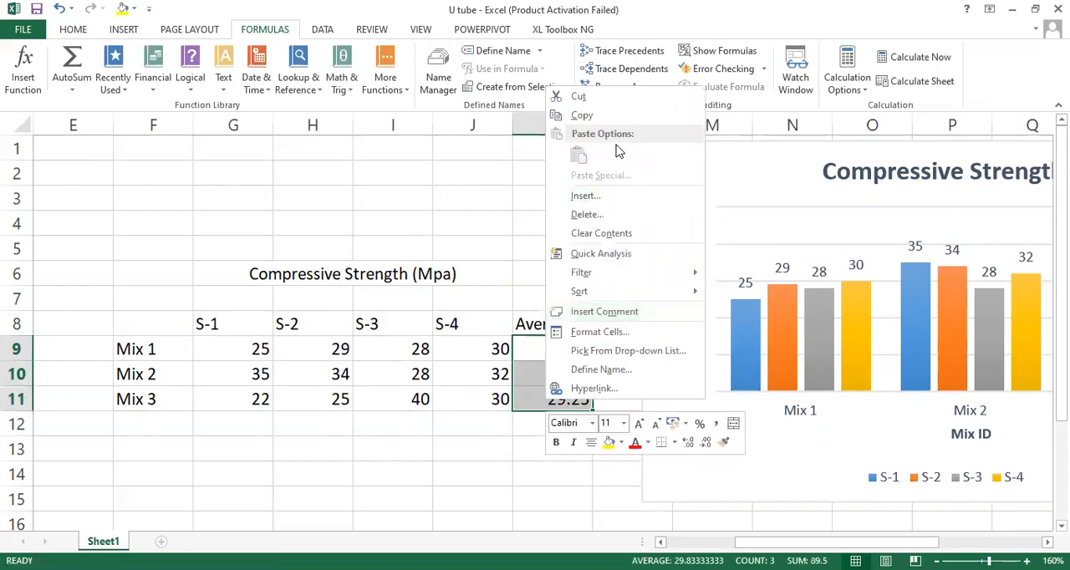
pyautogui.click(640, 333)
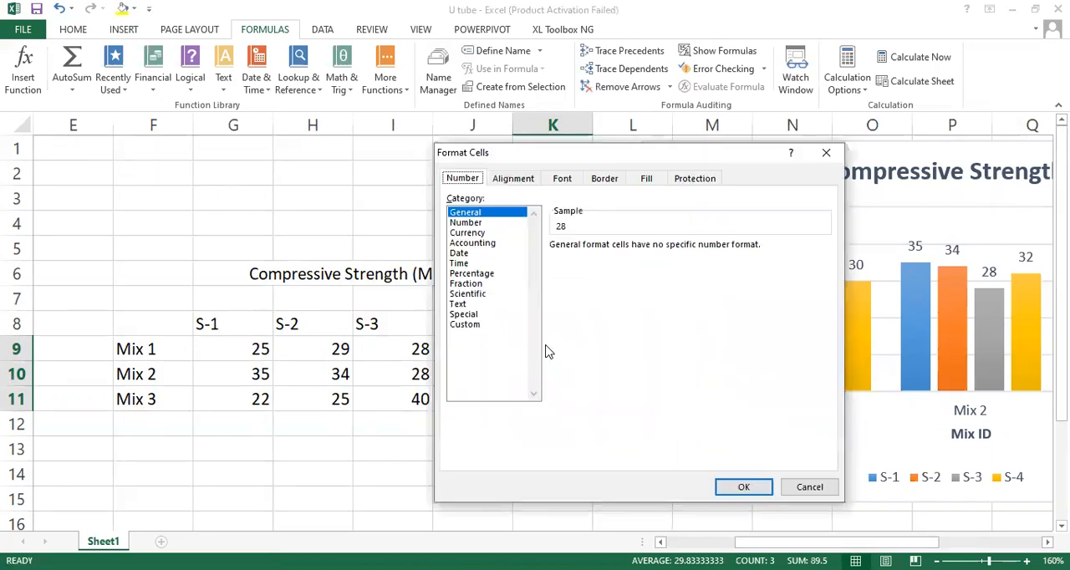
pyautogui.click(463, 223)
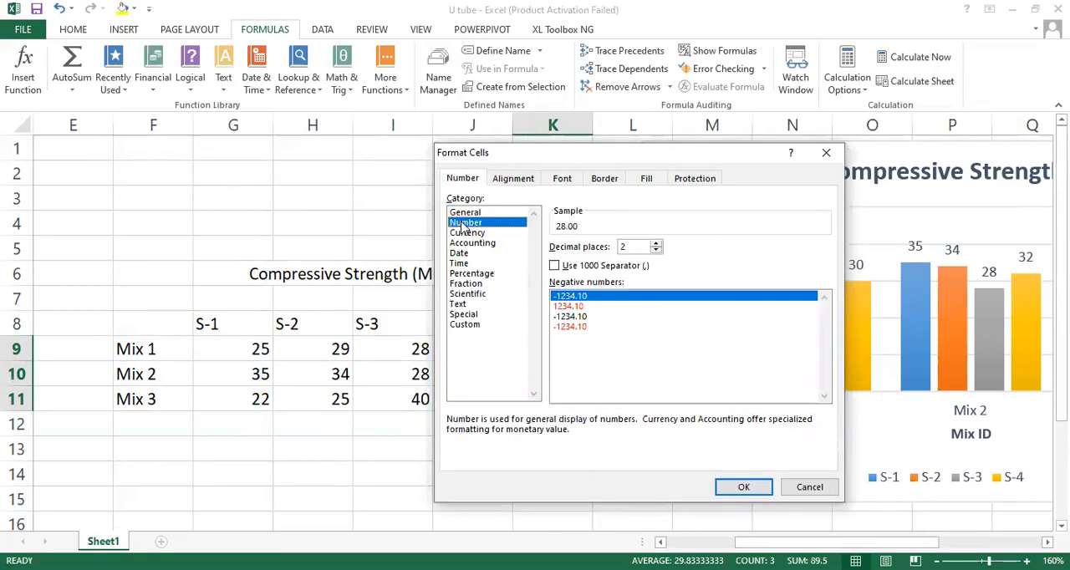
pyautogui.click(657, 251)
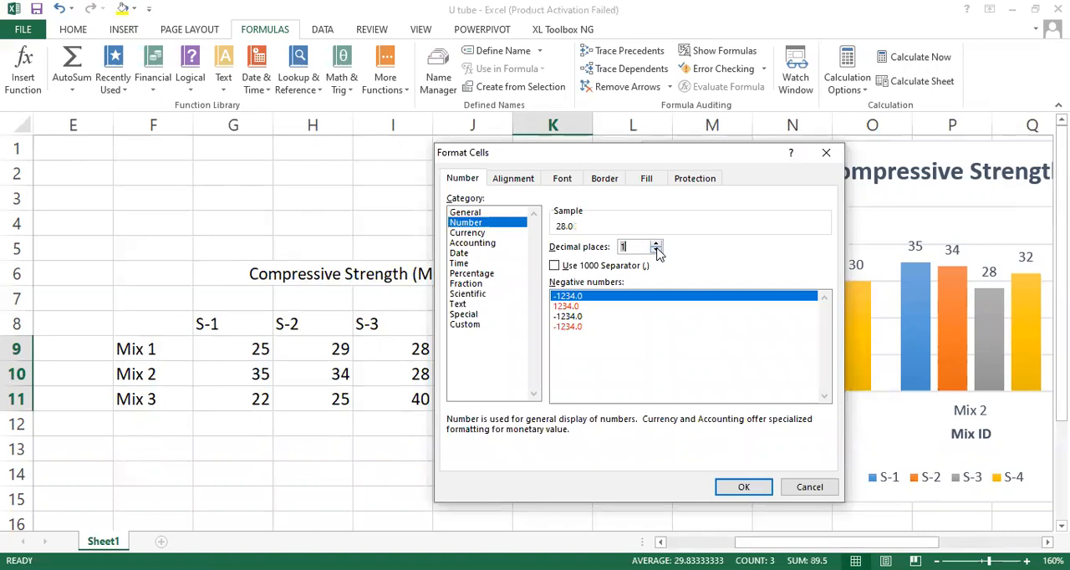
pyautogui.click(743, 487)
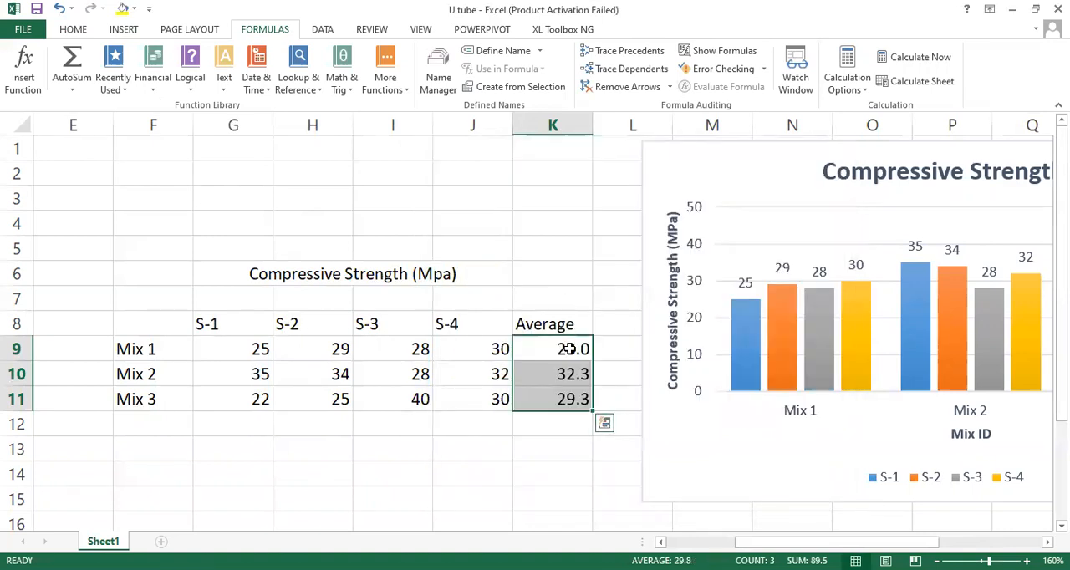
pyautogui.click(559, 427)
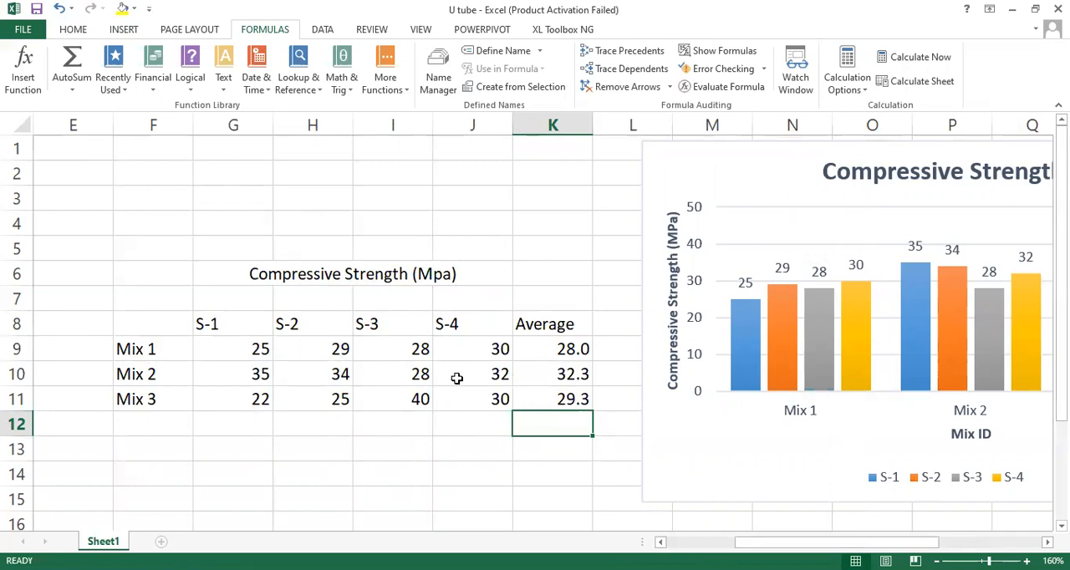
pyautogui.click(751, 189)
pyautogui.rightClick(752, 189)
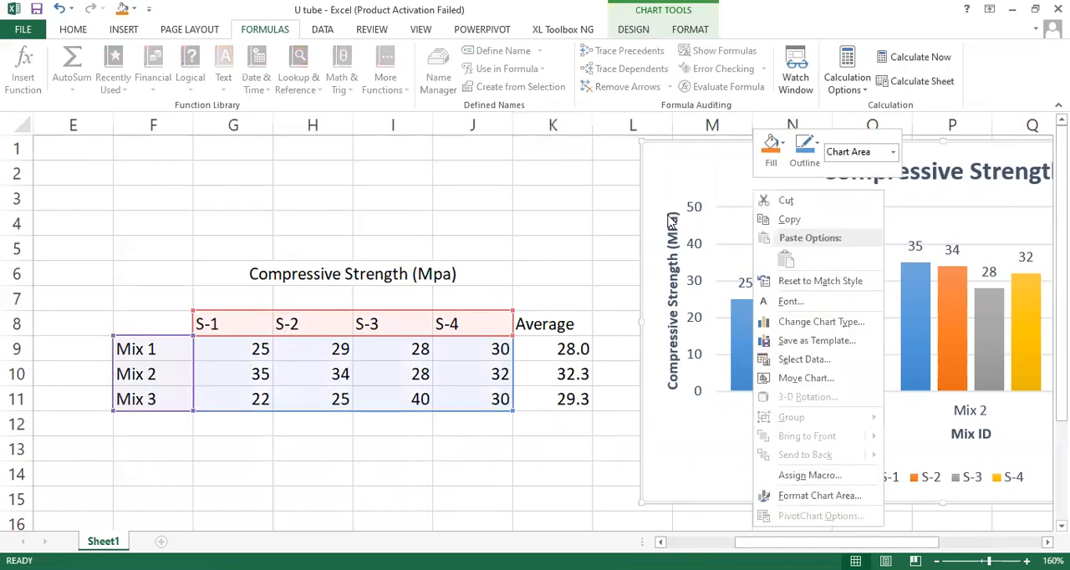
pyautogui.press('Escape')
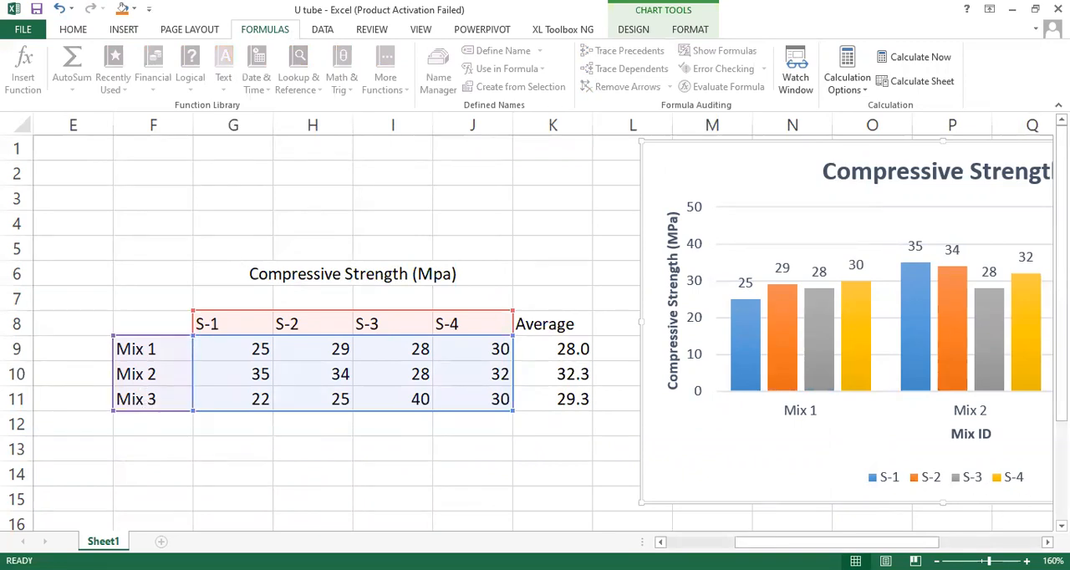
# Step: Duplicate the clustered column chart and paste the copy below the data table, starting at F13
pyautogui.scroll(-2, 149, 279)
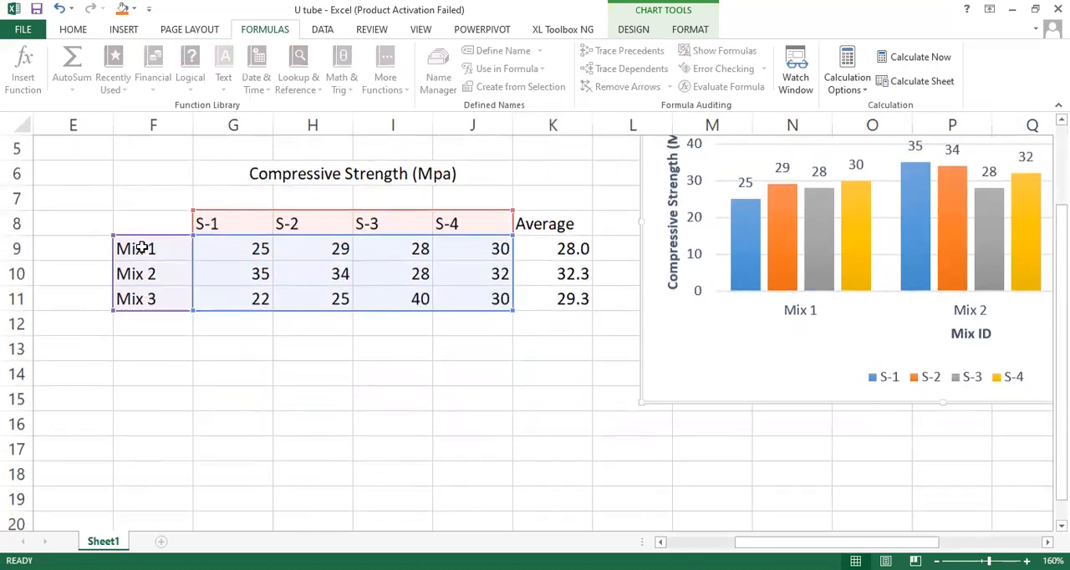
pyautogui.click(142, 249)
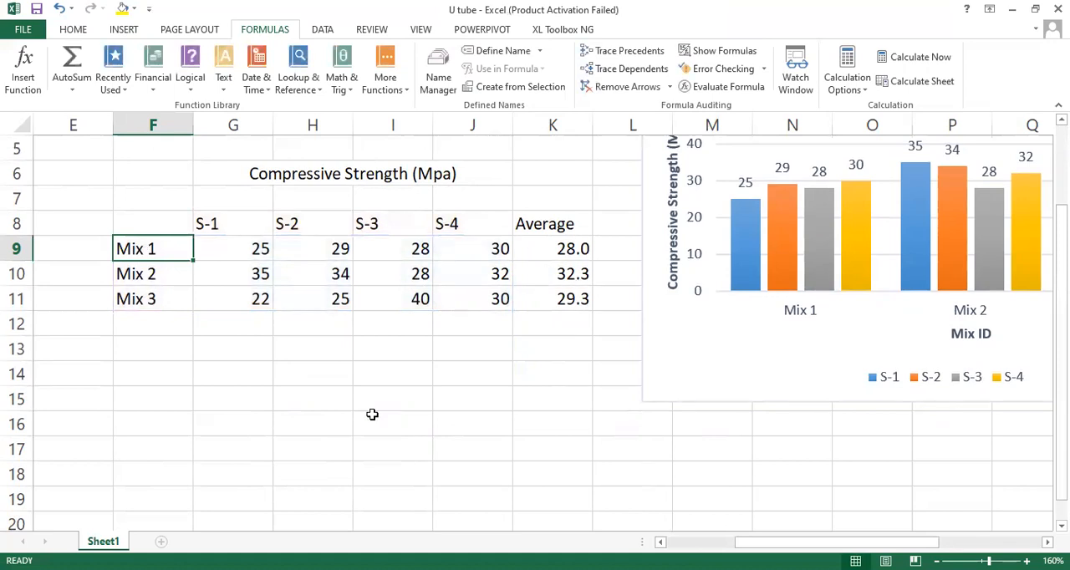
pyautogui.click(716, 353)
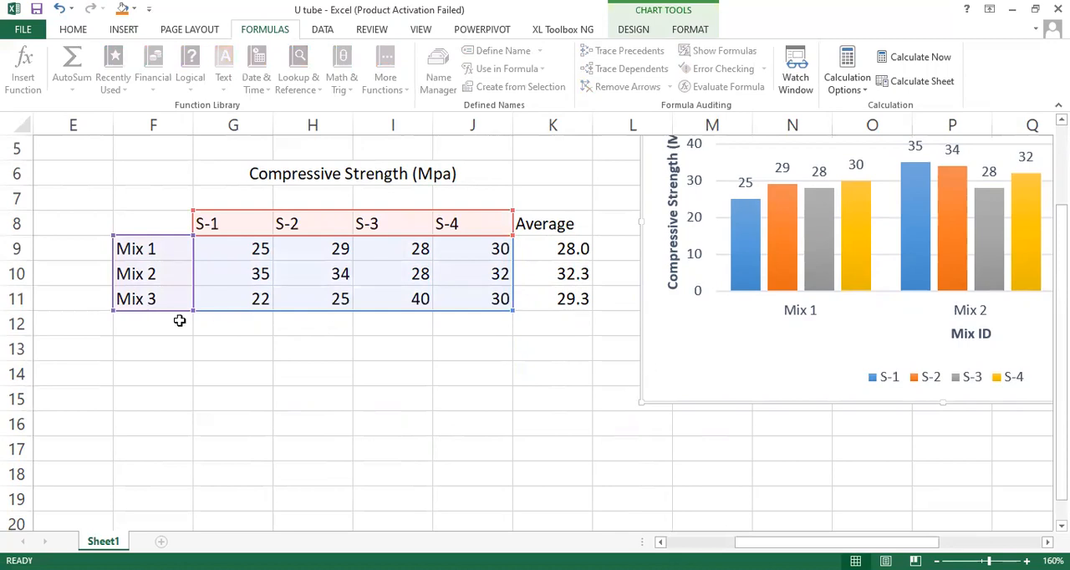
pyautogui.click(136, 349)
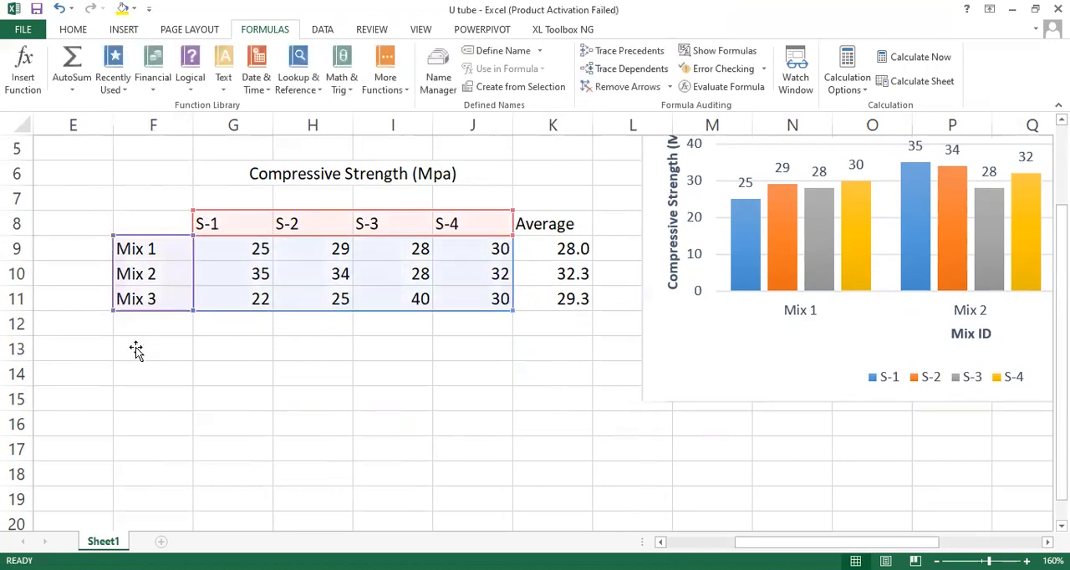
pyautogui.hotkey('ctrl', 'v')
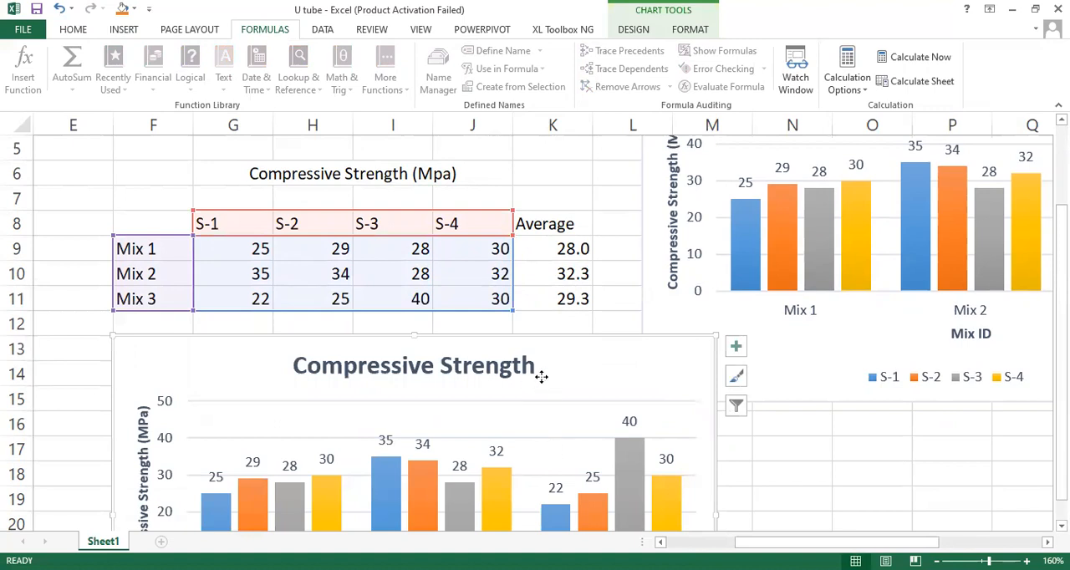
# Step: Remove all four series, S-1 to S-4, from the copied chart's data source
pyautogui.rightClick(552, 446)
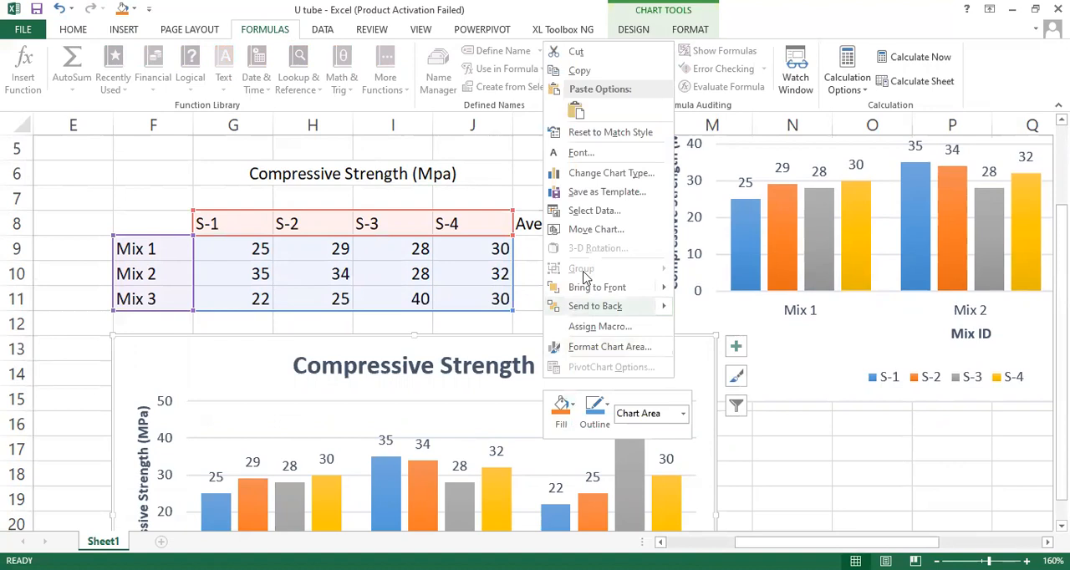
pyautogui.click(595, 212)
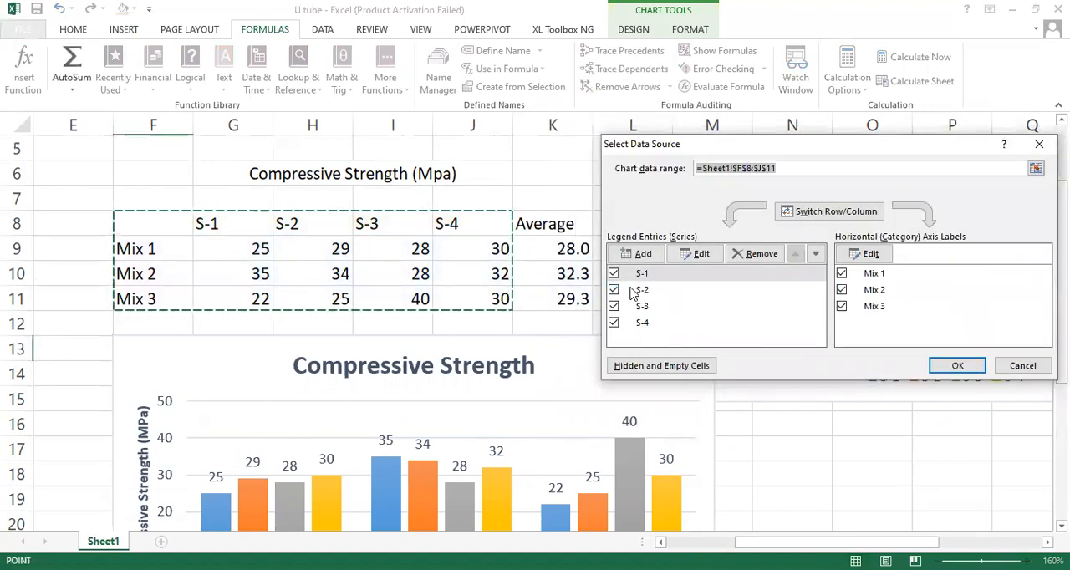
pyautogui.click(701, 256)
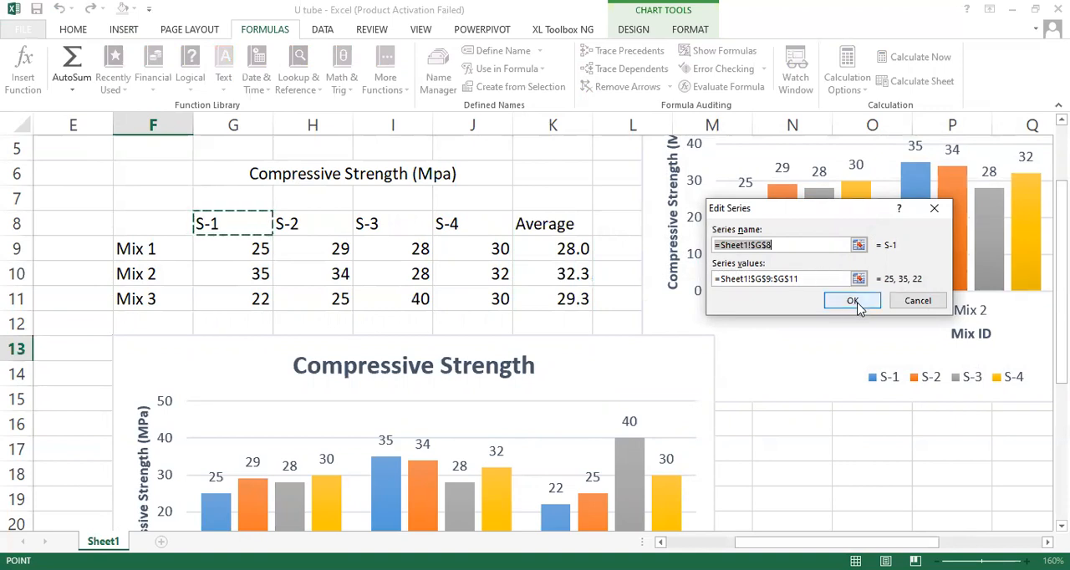
pyautogui.click(917, 303)
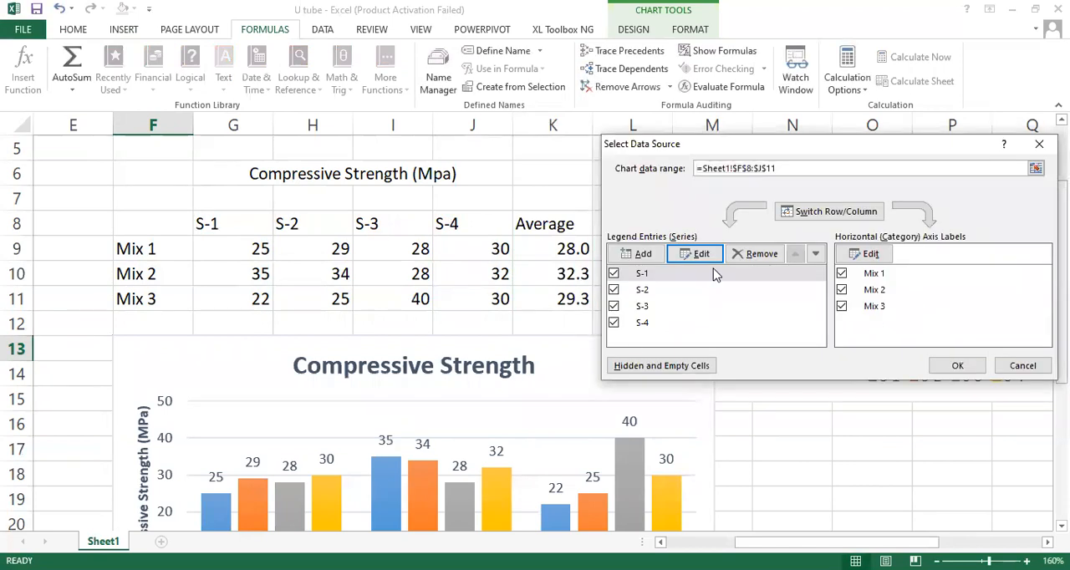
pyautogui.click(756, 254)
pyautogui.click(757, 254)
pyautogui.click(757, 254)
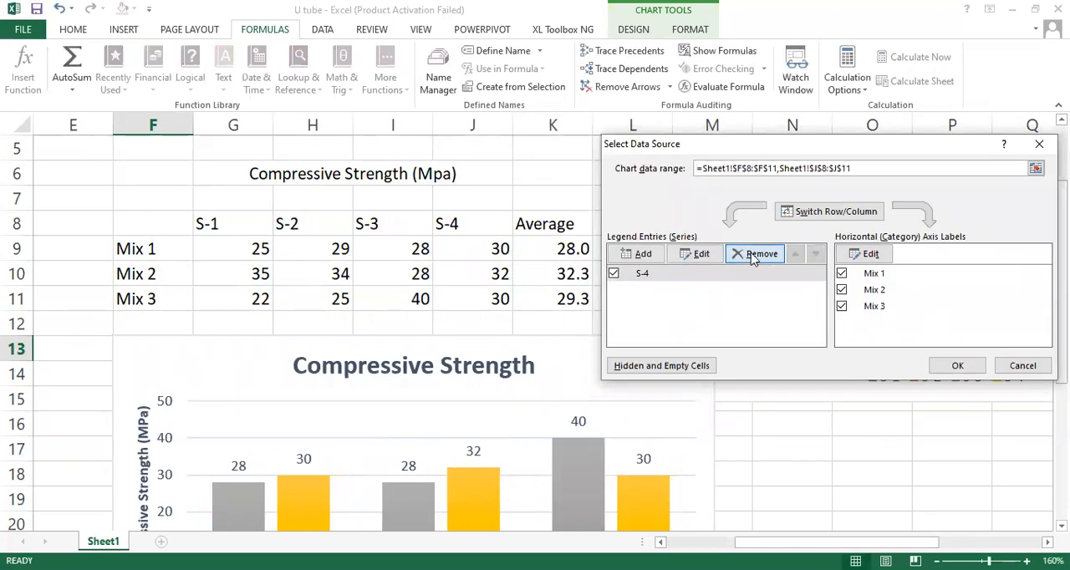
pyautogui.click(757, 254)
# Step: Add a series to the copied chart with F9:F11 as its name and the averages in K9:K11 as its values
pyautogui.click(633, 256)
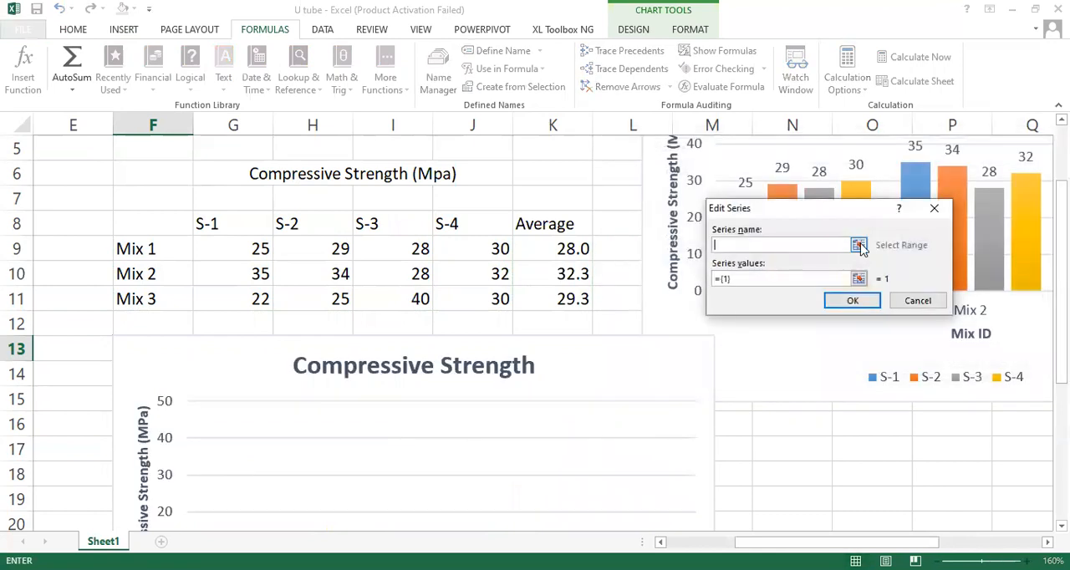
pyautogui.click(858, 245)
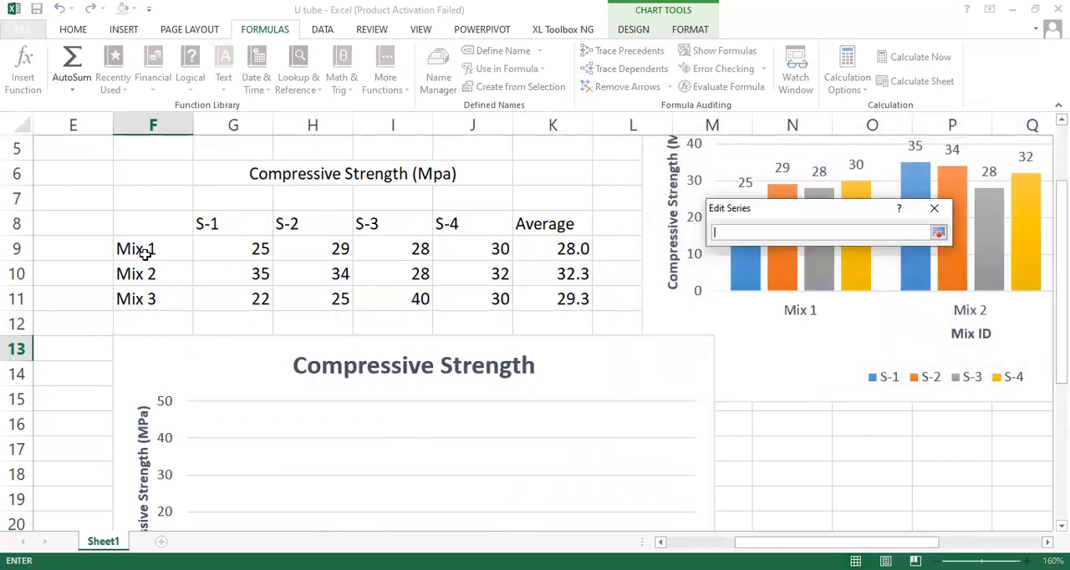
pyautogui.moveTo(150, 246); pyautogui.dragTo(144, 302)
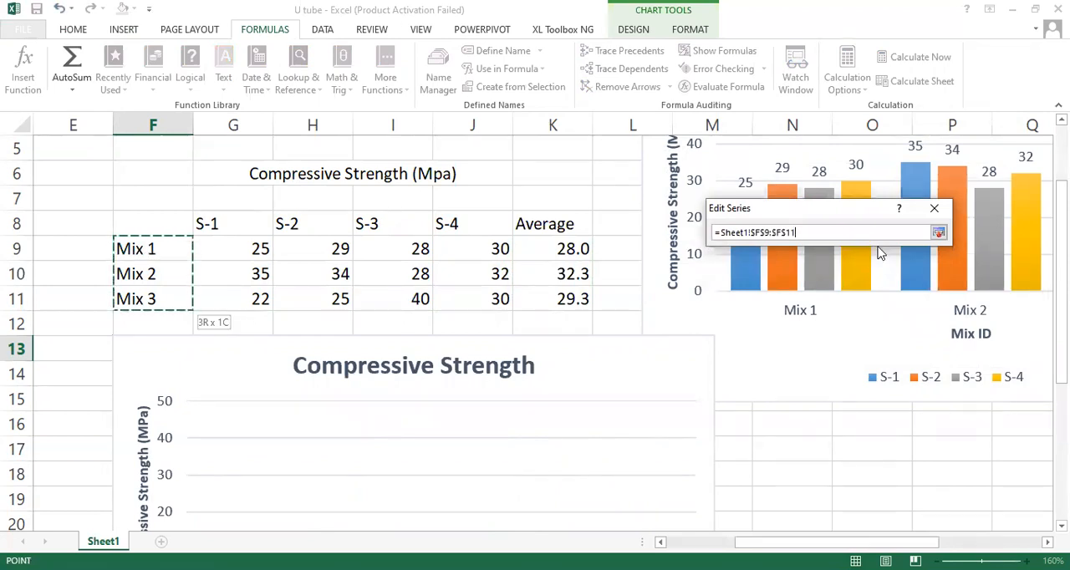
pyautogui.click(938, 233)
pyautogui.press('Tab')
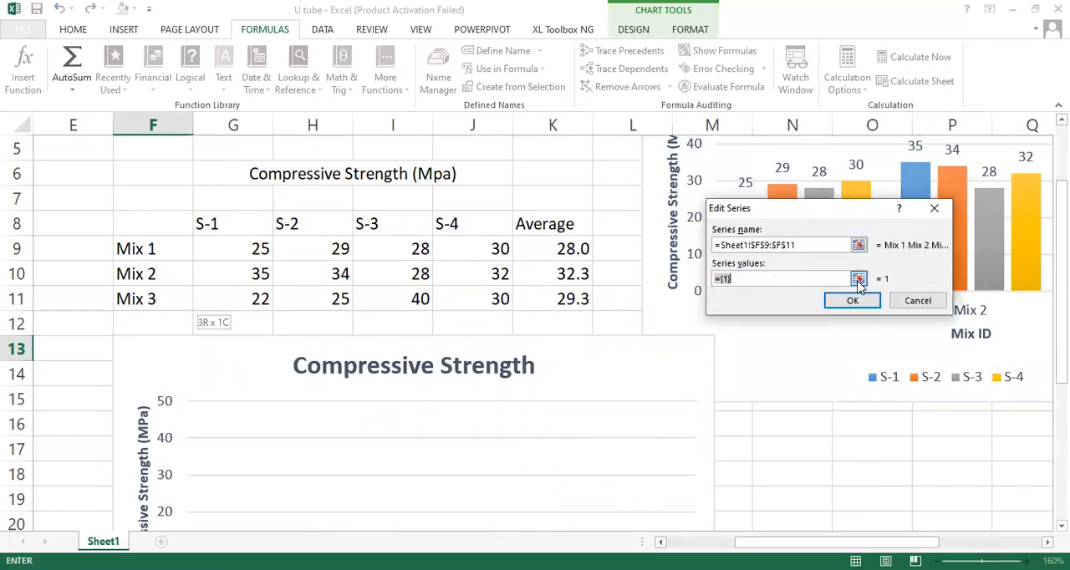
pyautogui.click(858, 280)
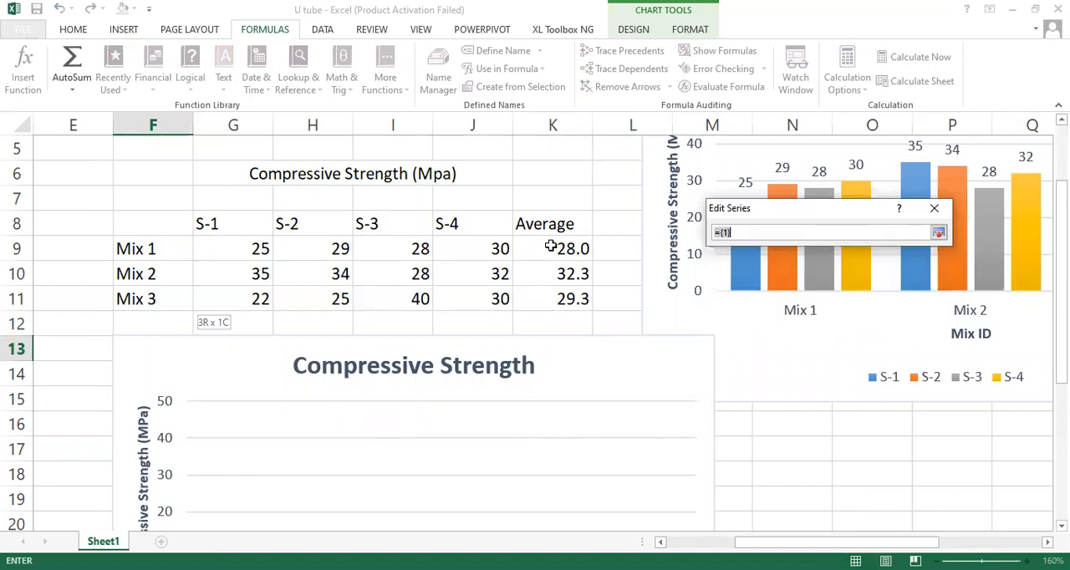
pyautogui.moveTo(550, 245); pyautogui.dragTo(556, 300)
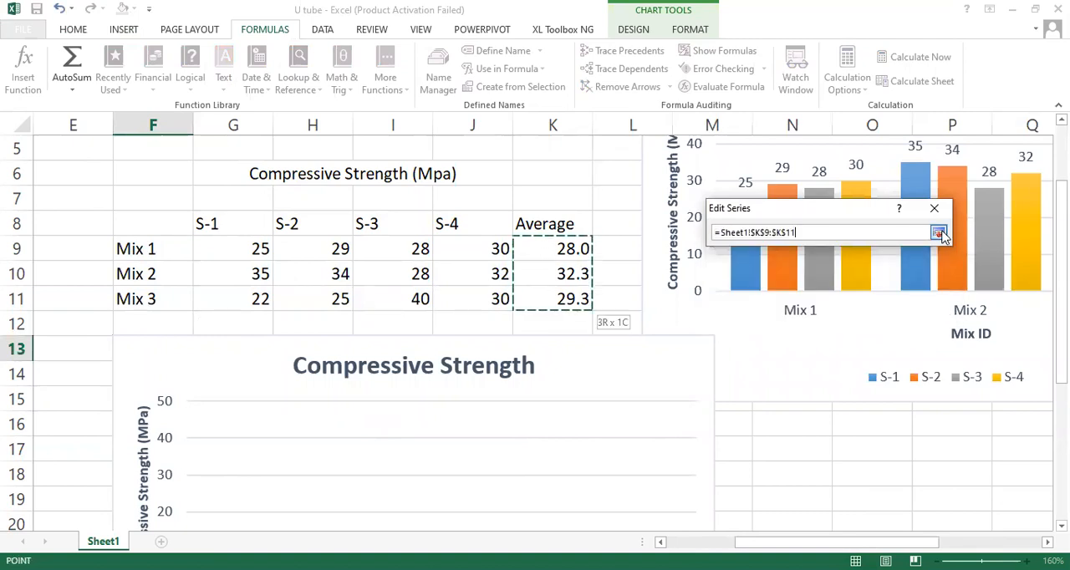
pyautogui.click(938, 233)
pyautogui.click(849, 303)
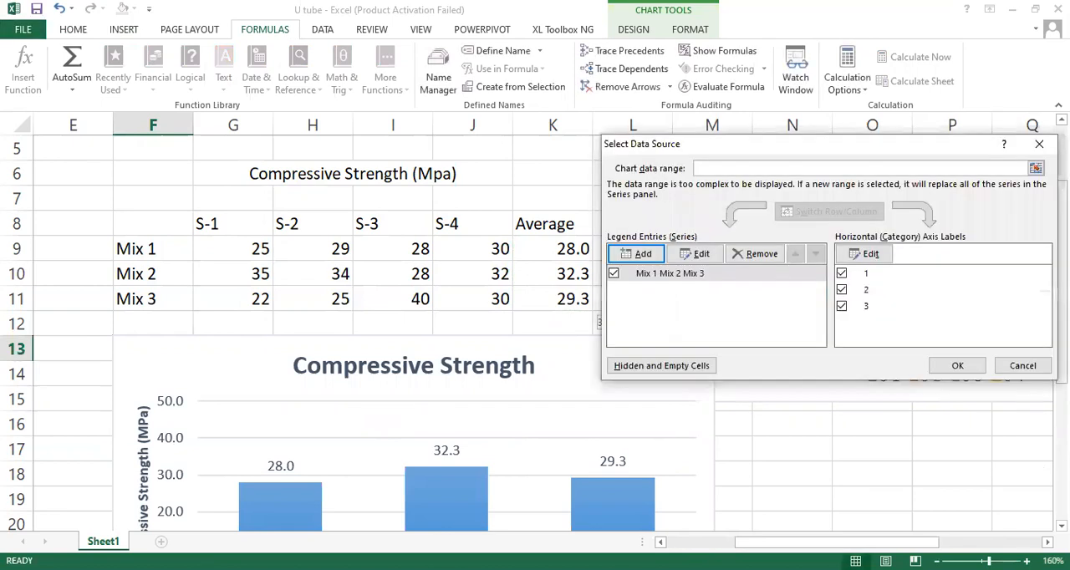
pyautogui.click(959, 367)
# Step: Examine the averages chart's legend, columns and horizontal axis labels
pyautogui.scroll(-2, 535, 334)
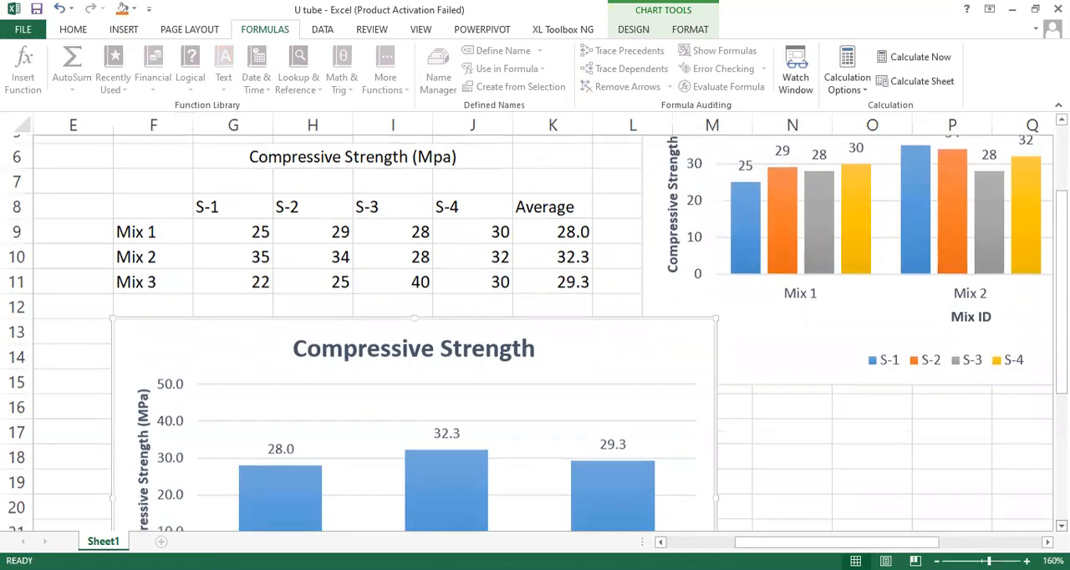
pyautogui.scroll(-1, 413, 418)
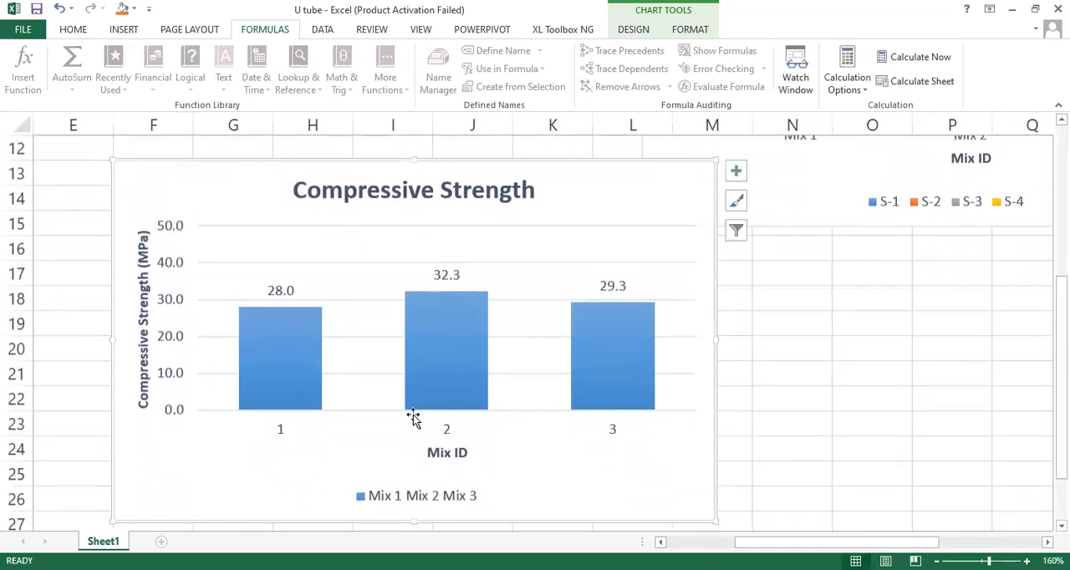
pyautogui.click(427, 503)
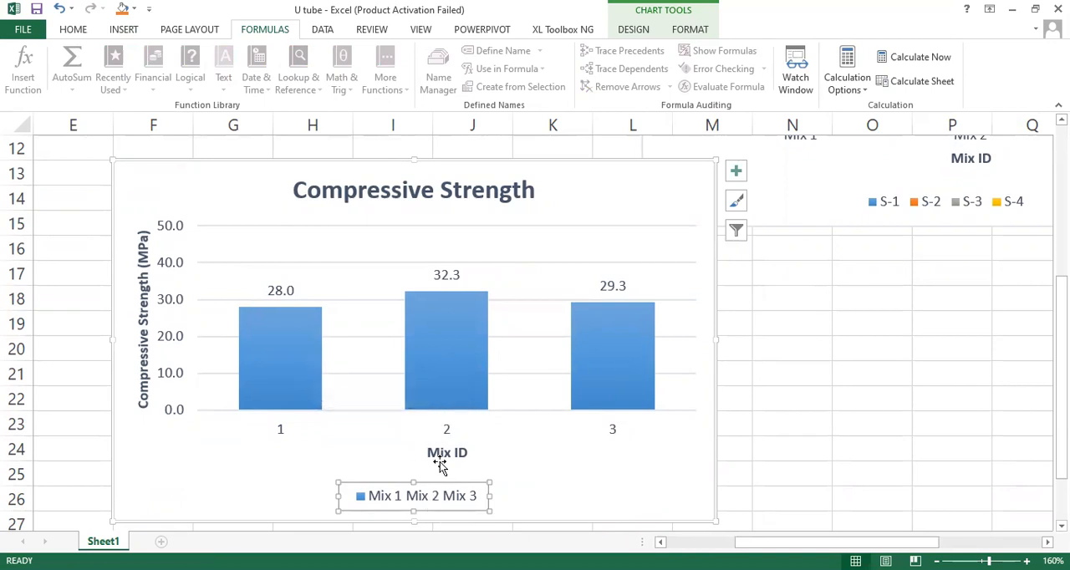
pyautogui.click(301, 385)
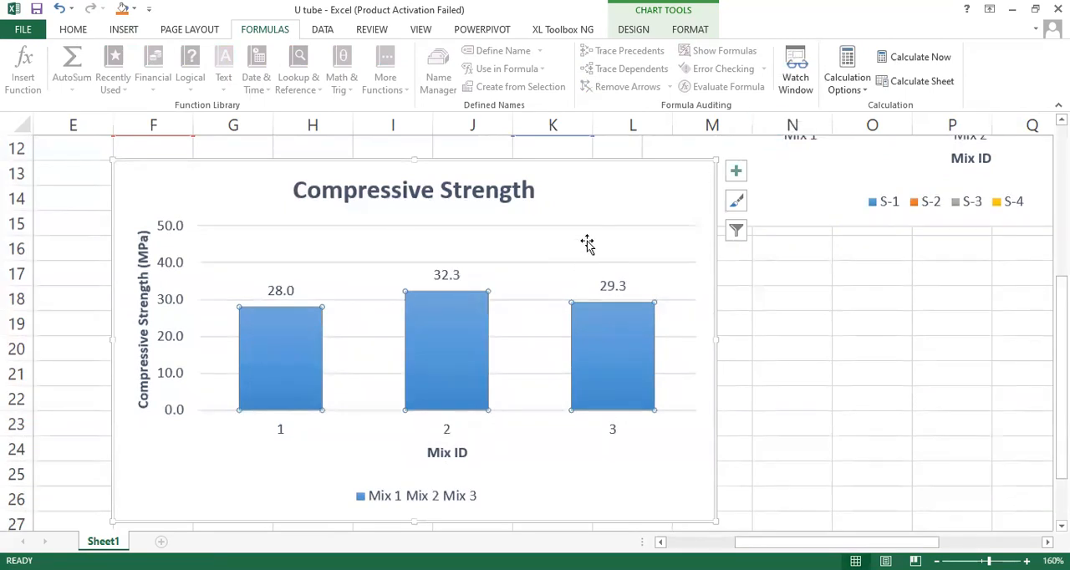
pyautogui.click(620, 193)
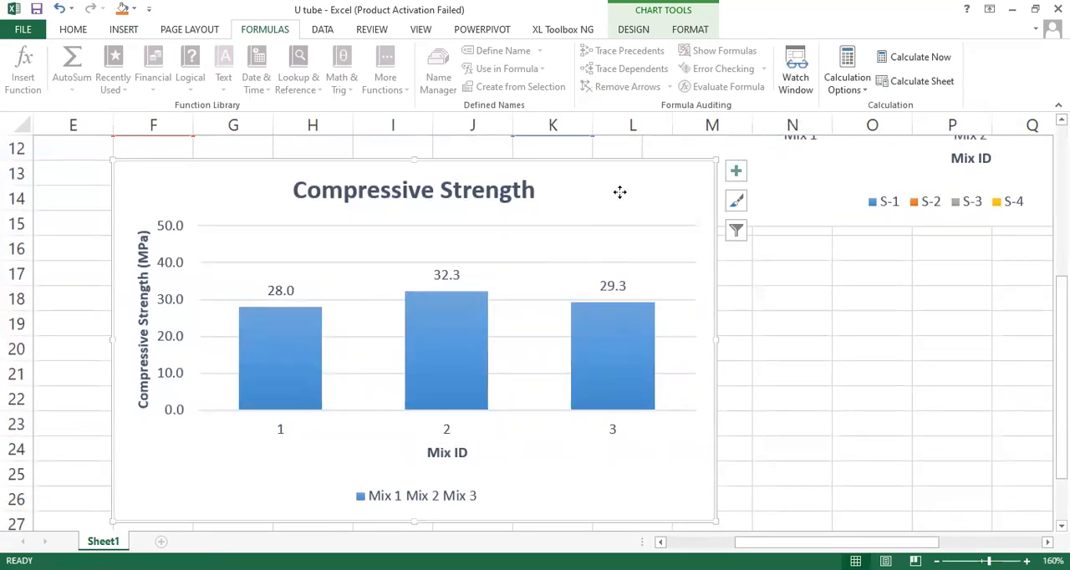
pyautogui.rightClick(620, 192)
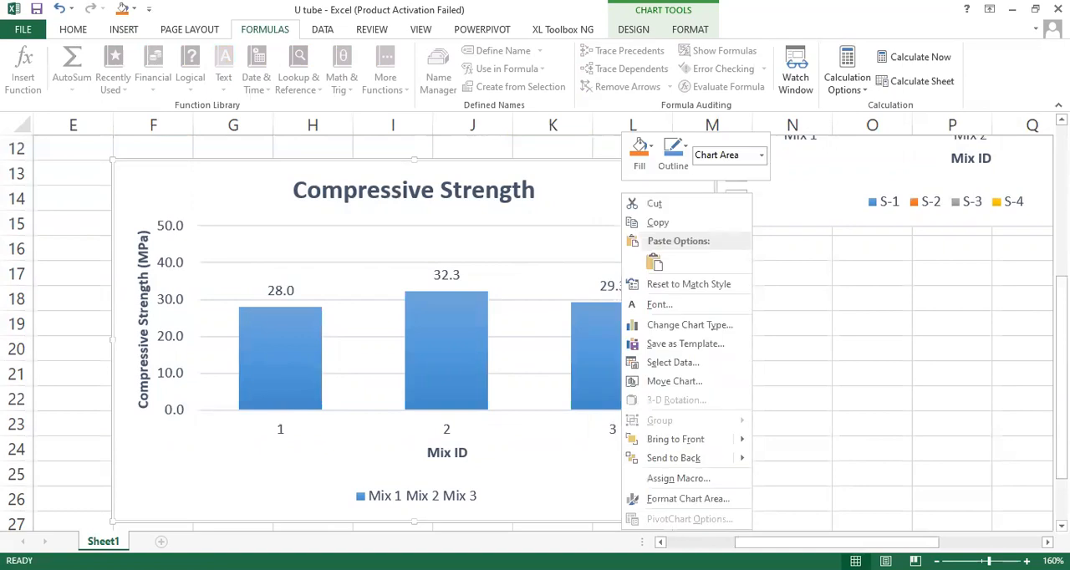
pyautogui.click(665, 224)
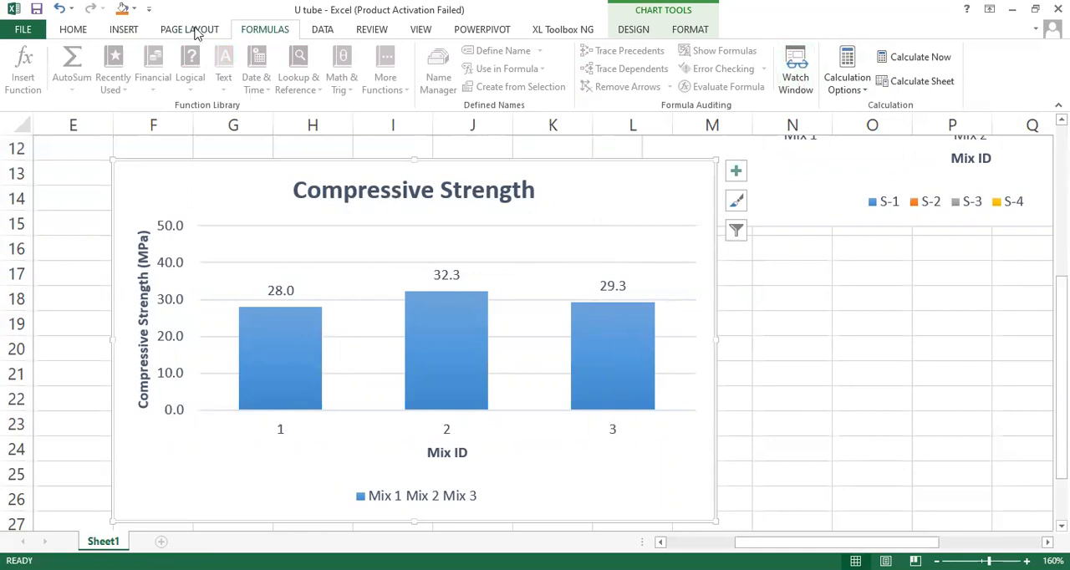
pyautogui.click(122, 30)
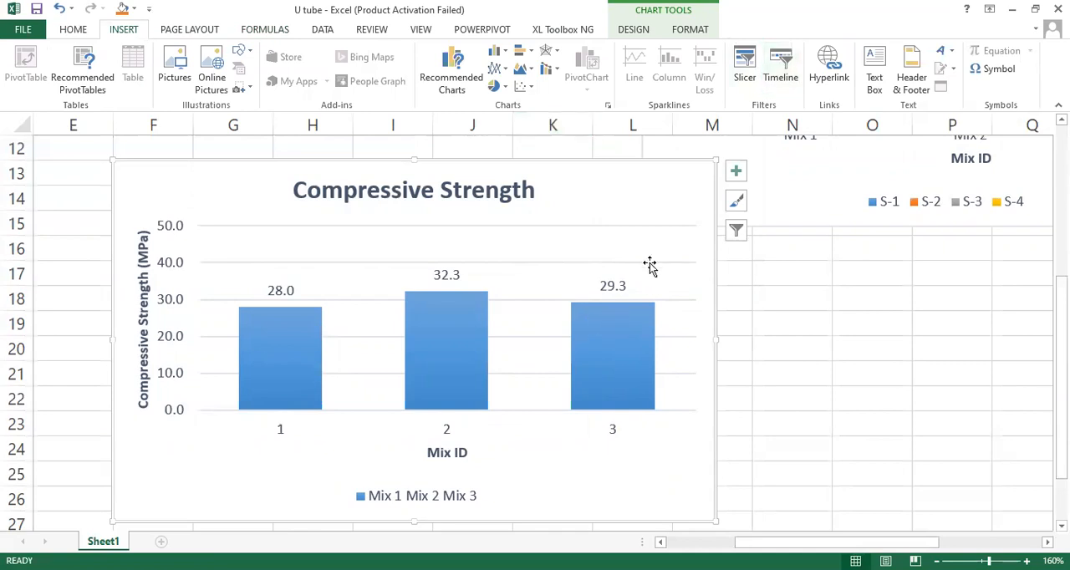
# Step: Set the averages chart's horizontal axis labels to the mix names in F9:F11
pyautogui.rightClick(607, 191)
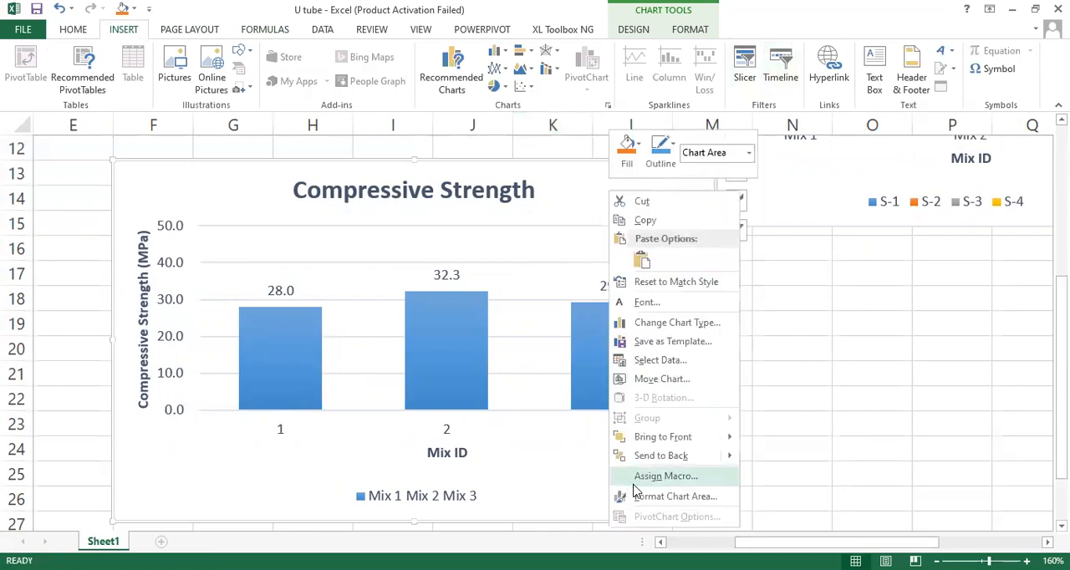
pyautogui.click(658, 366)
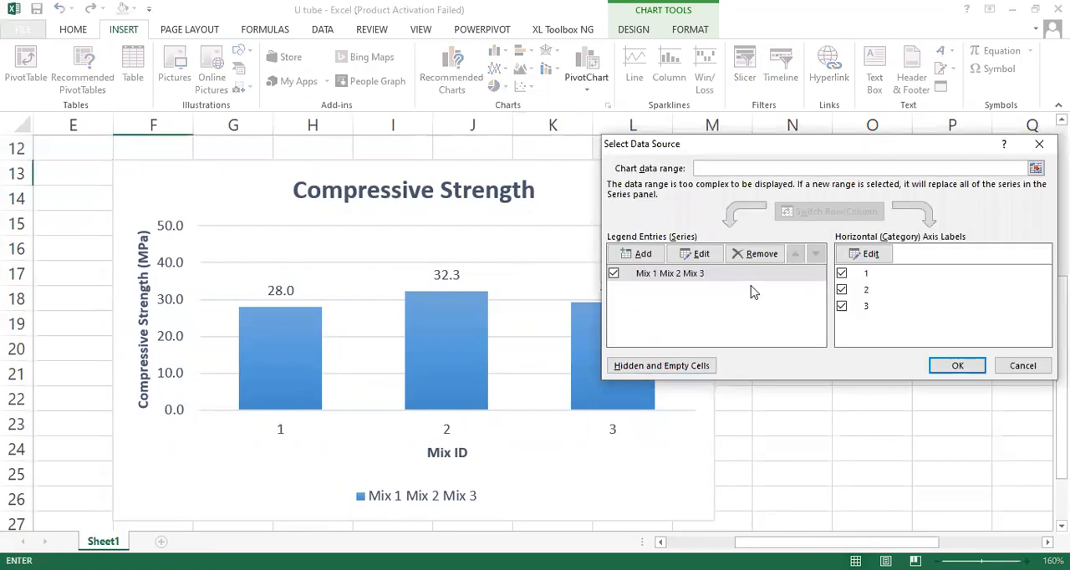
pyautogui.click(882, 256)
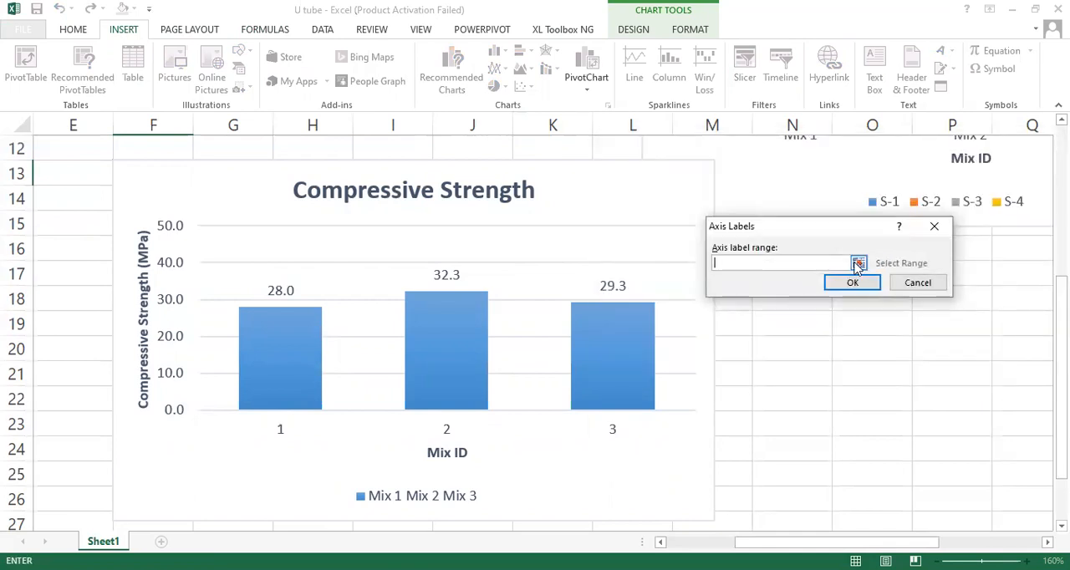
pyautogui.click(858, 264)
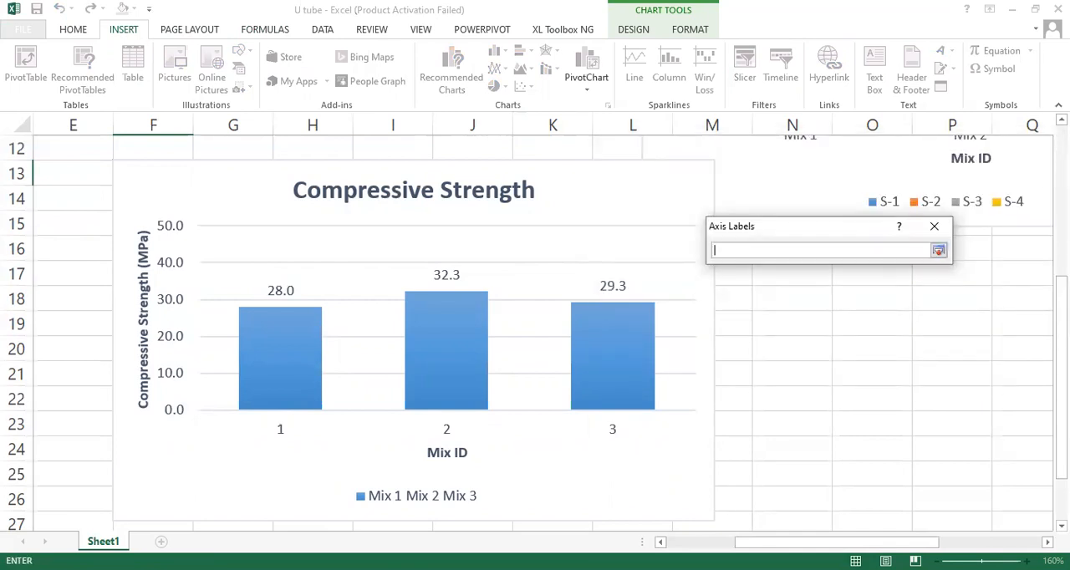
pyautogui.scroll(3, 166, 260)
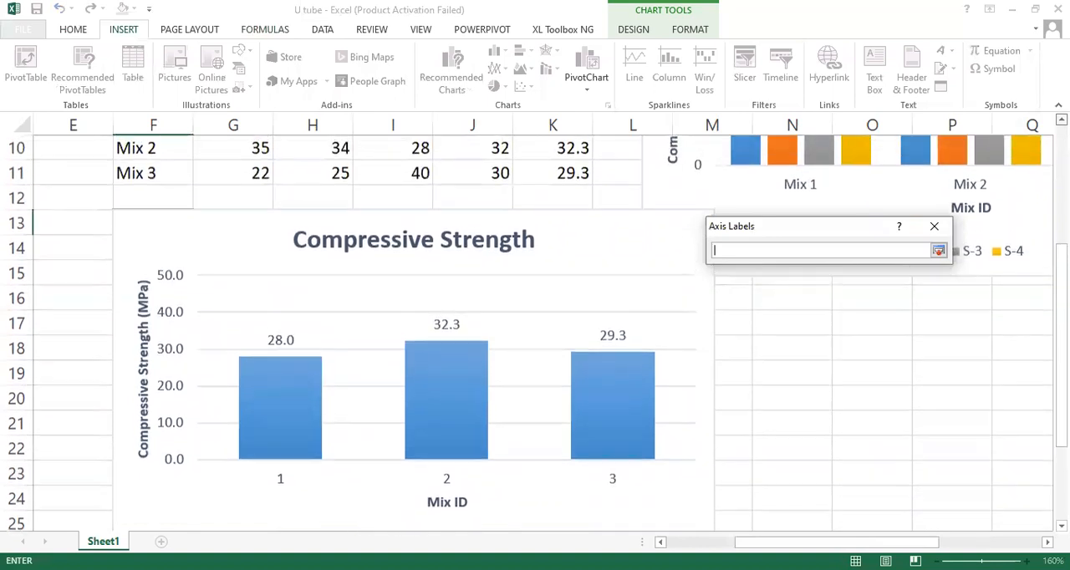
pyautogui.click(148, 227)
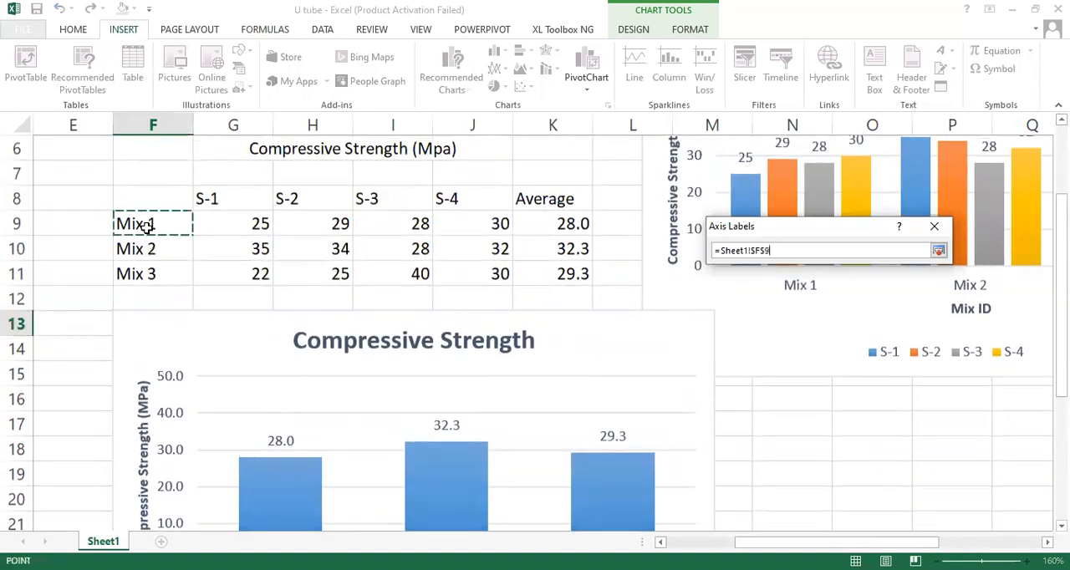
pyautogui.moveTo(147, 226); pyautogui.dragTo(148, 276)
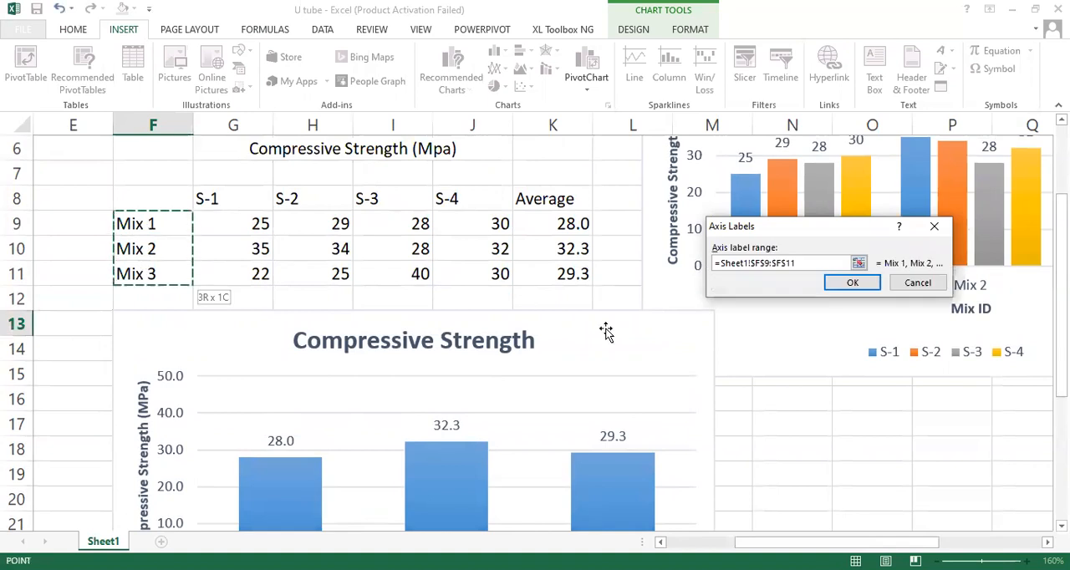
pyautogui.click(853, 284)
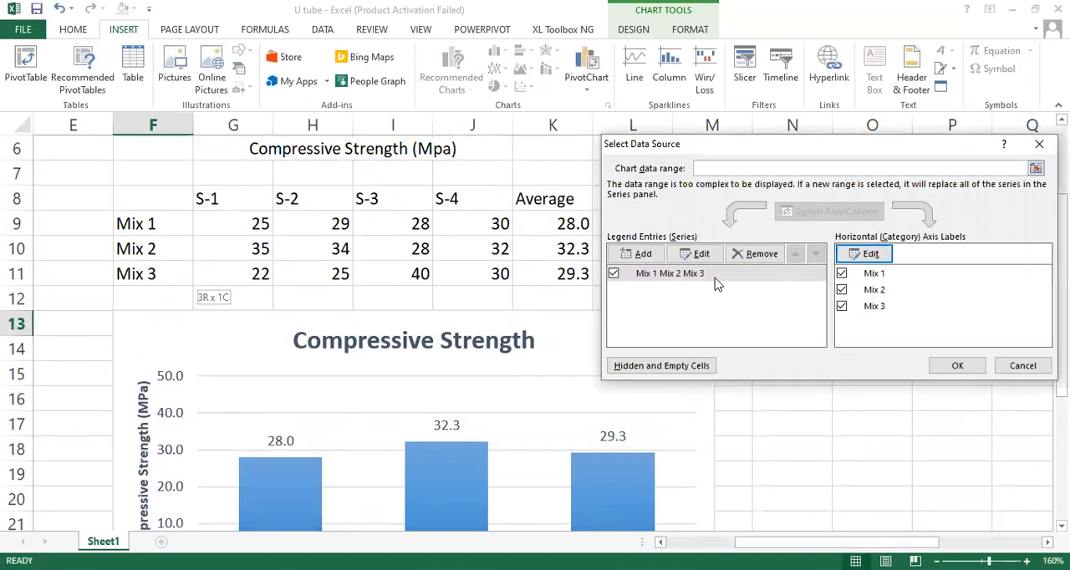
# Step: Rename the averages chart's data series as Mix ID and apply the data source changes
pyautogui.click(701, 254)
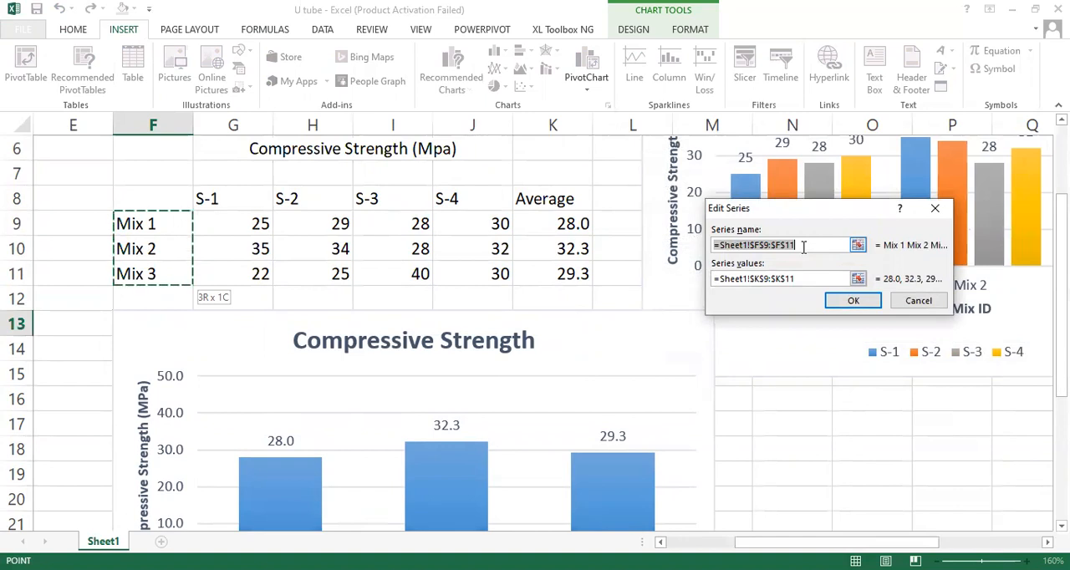
pyautogui.press('BackSpace')
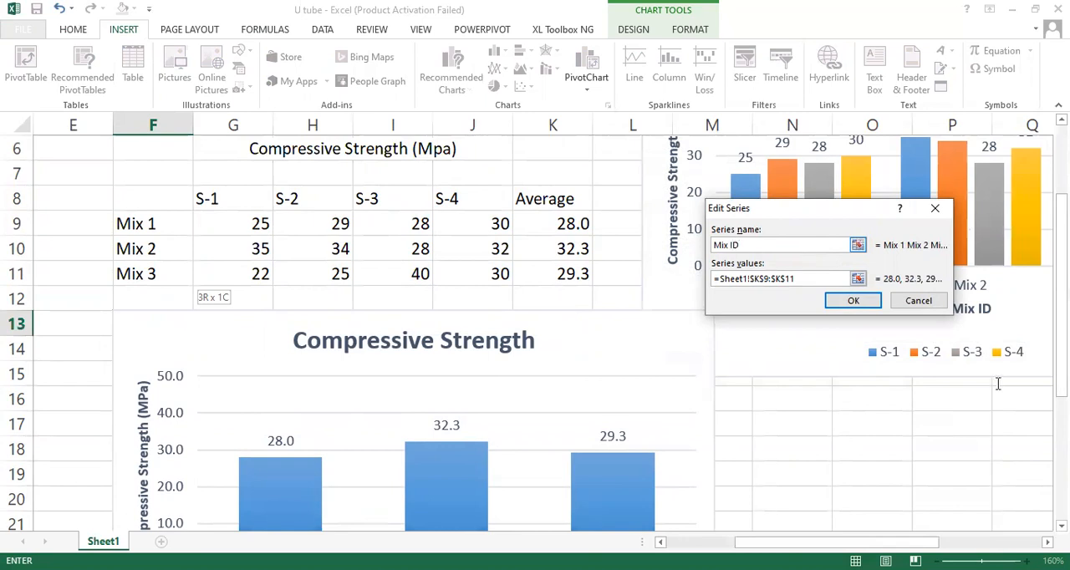
pyautogui.press('Return')
pyautogui.click(961, 368)
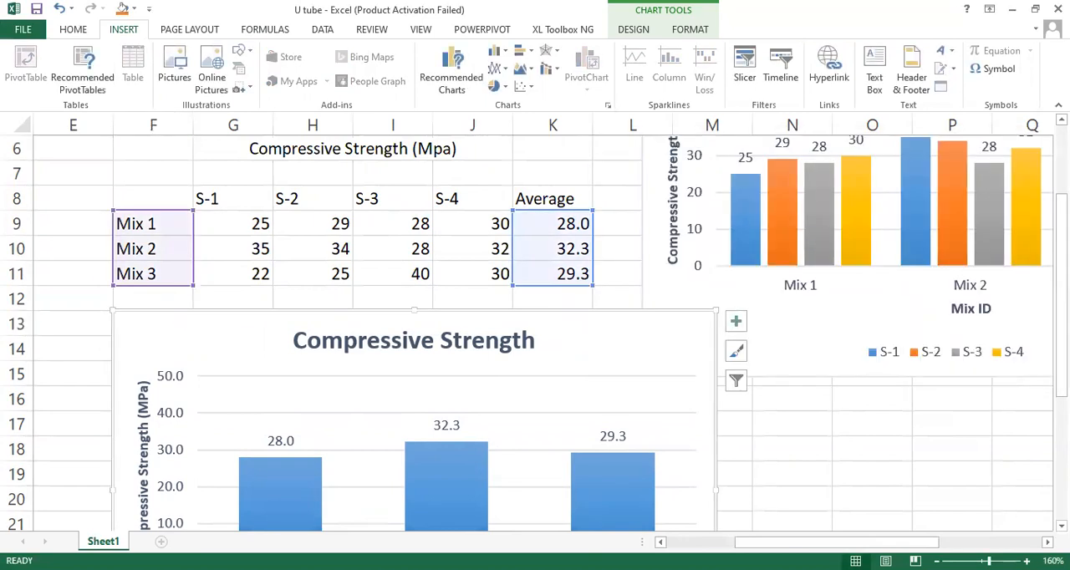
# Step: Delete the Mix ID legend from beneath the averages chart
pyautogui.scroll(-2, 535, 333)
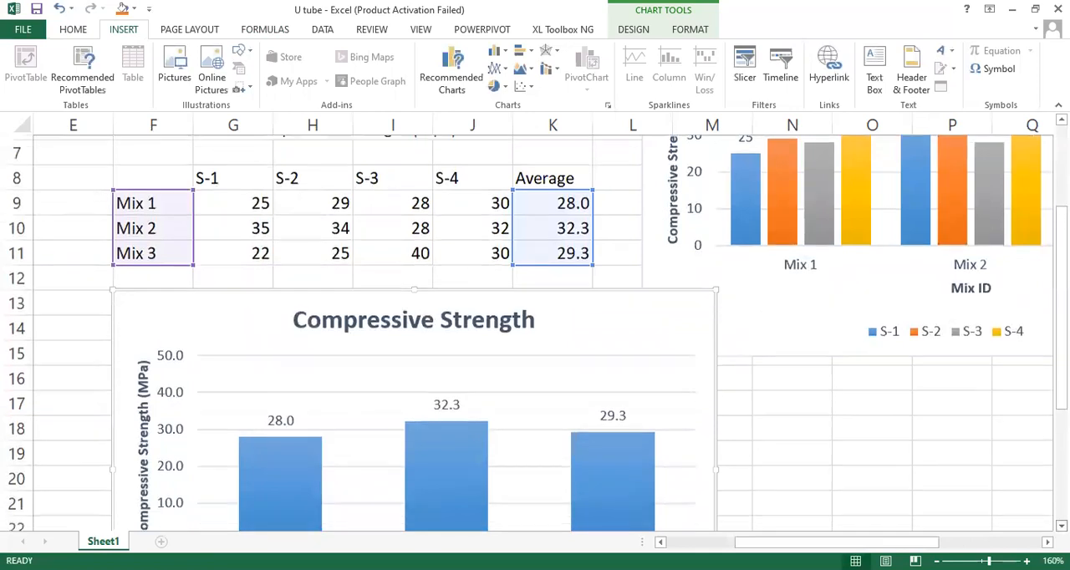
pyautogui.scroll(-1, 535, 333)
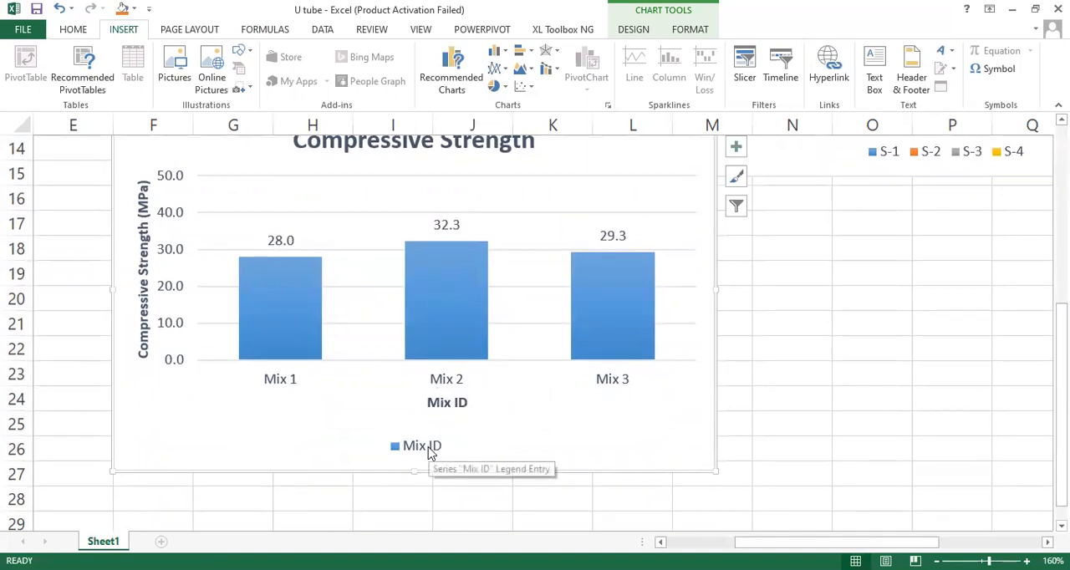
pyautogui.doubleClick(432, 450)
pyautogui.press('Delete')
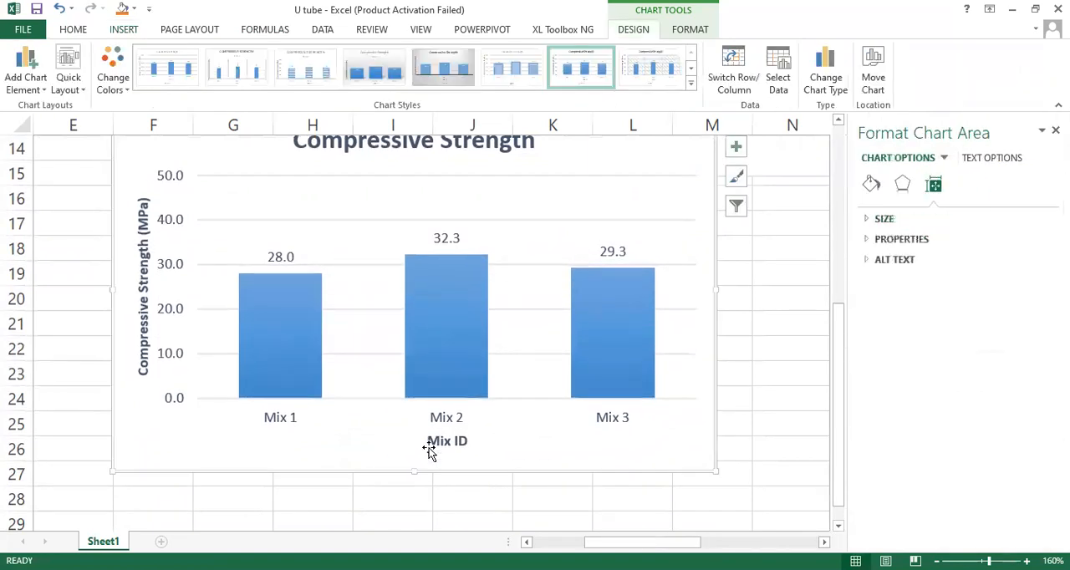
# Step: Try the first preset chart style on the averages chart and apply the second one, with uppercase titles and vertical gridlines
pyautogui.scroll(4, 839, 123)
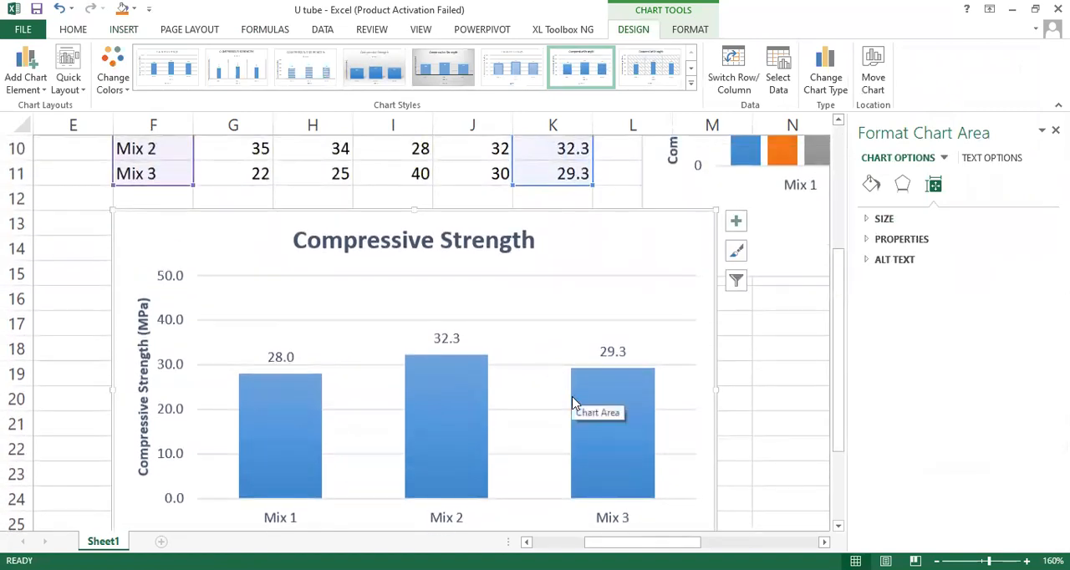
pyautogui.click(165, 65)
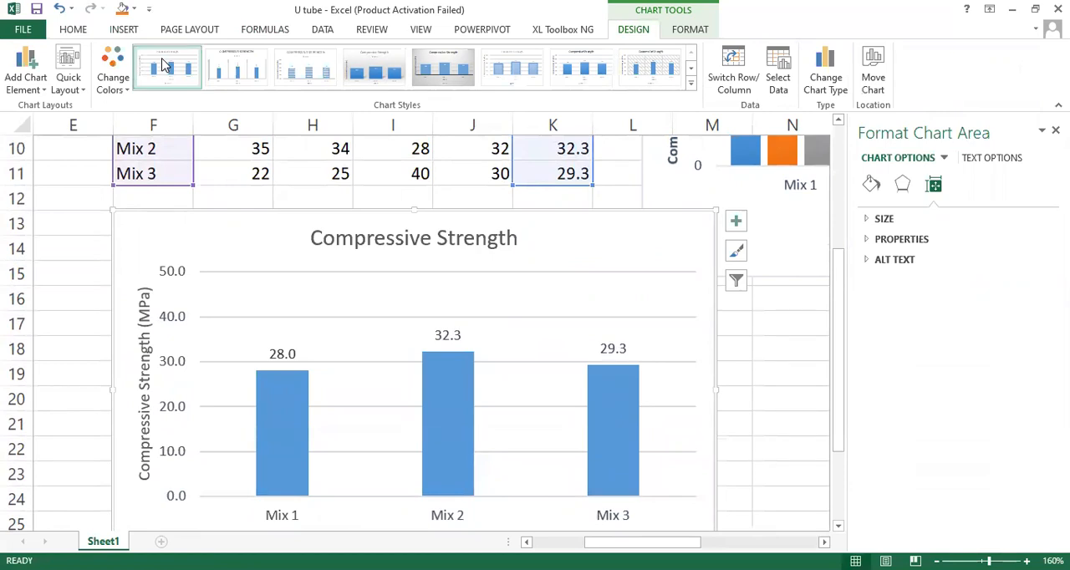
pyautogui.click(839, 527)
pyautogui.click(839, 527)
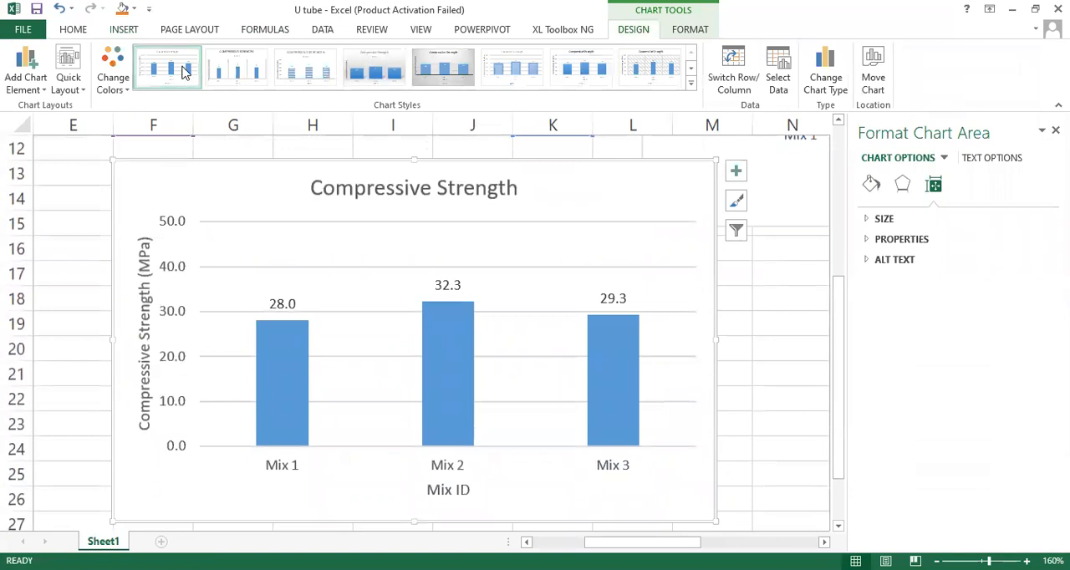
pyautogui.click(236, 73)
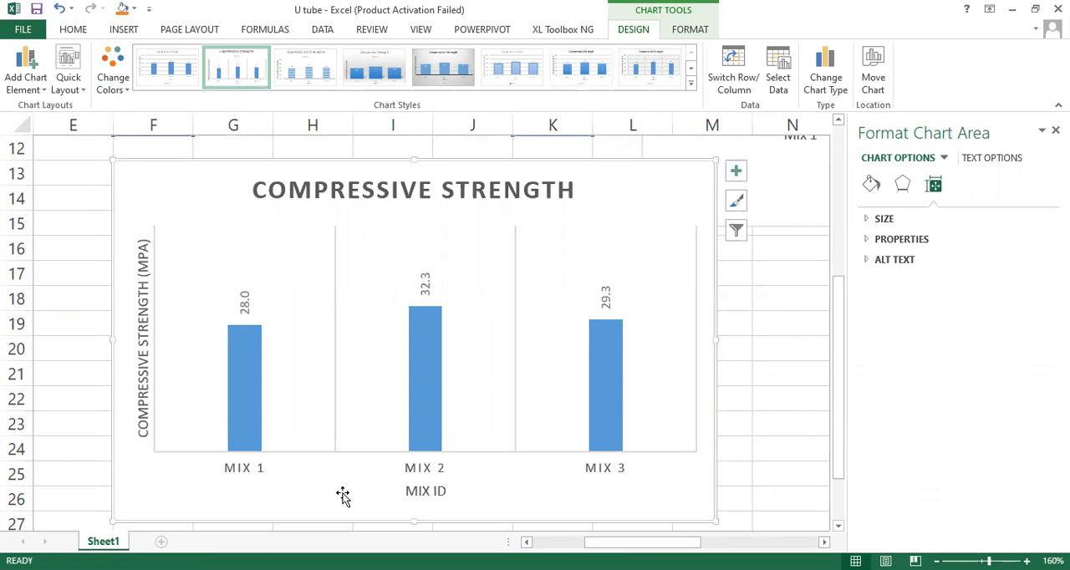
pyautogui.click(840, 514)
pyautogui.click(840, 222)
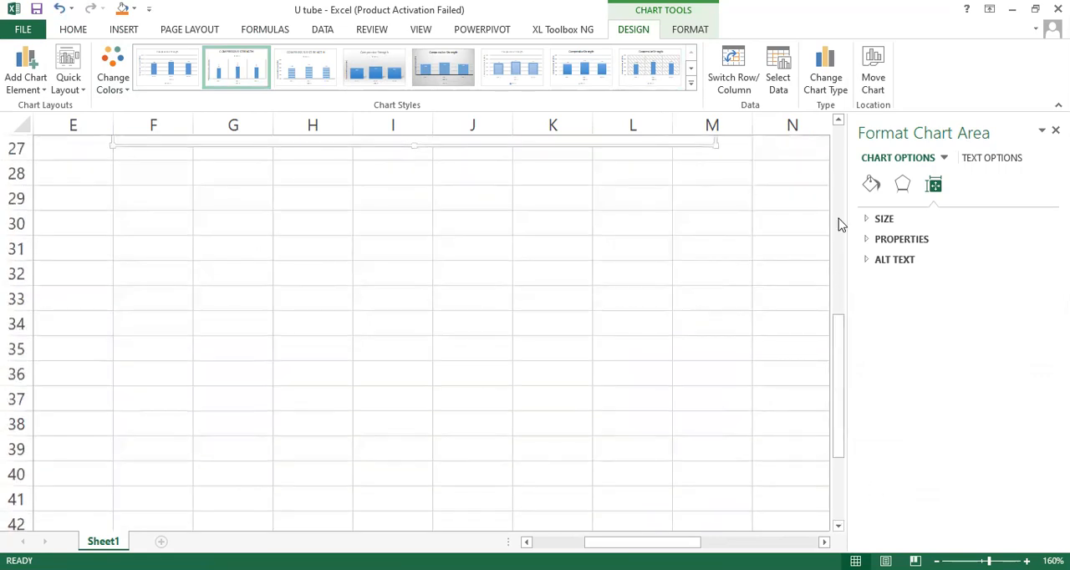
pyautogui.moveTo(841, 222); pyautogui.dragTo(840, 182)
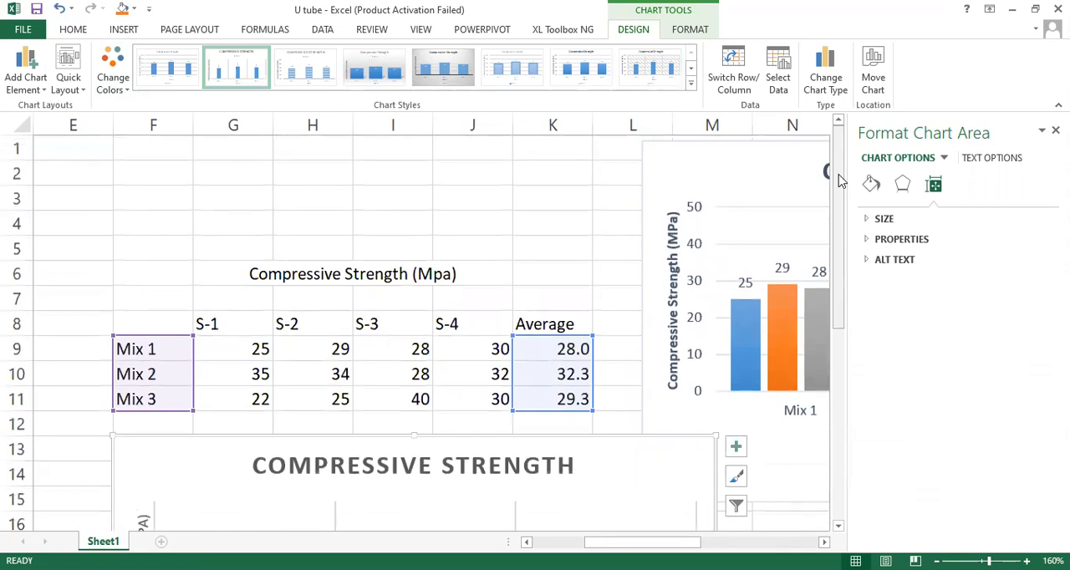